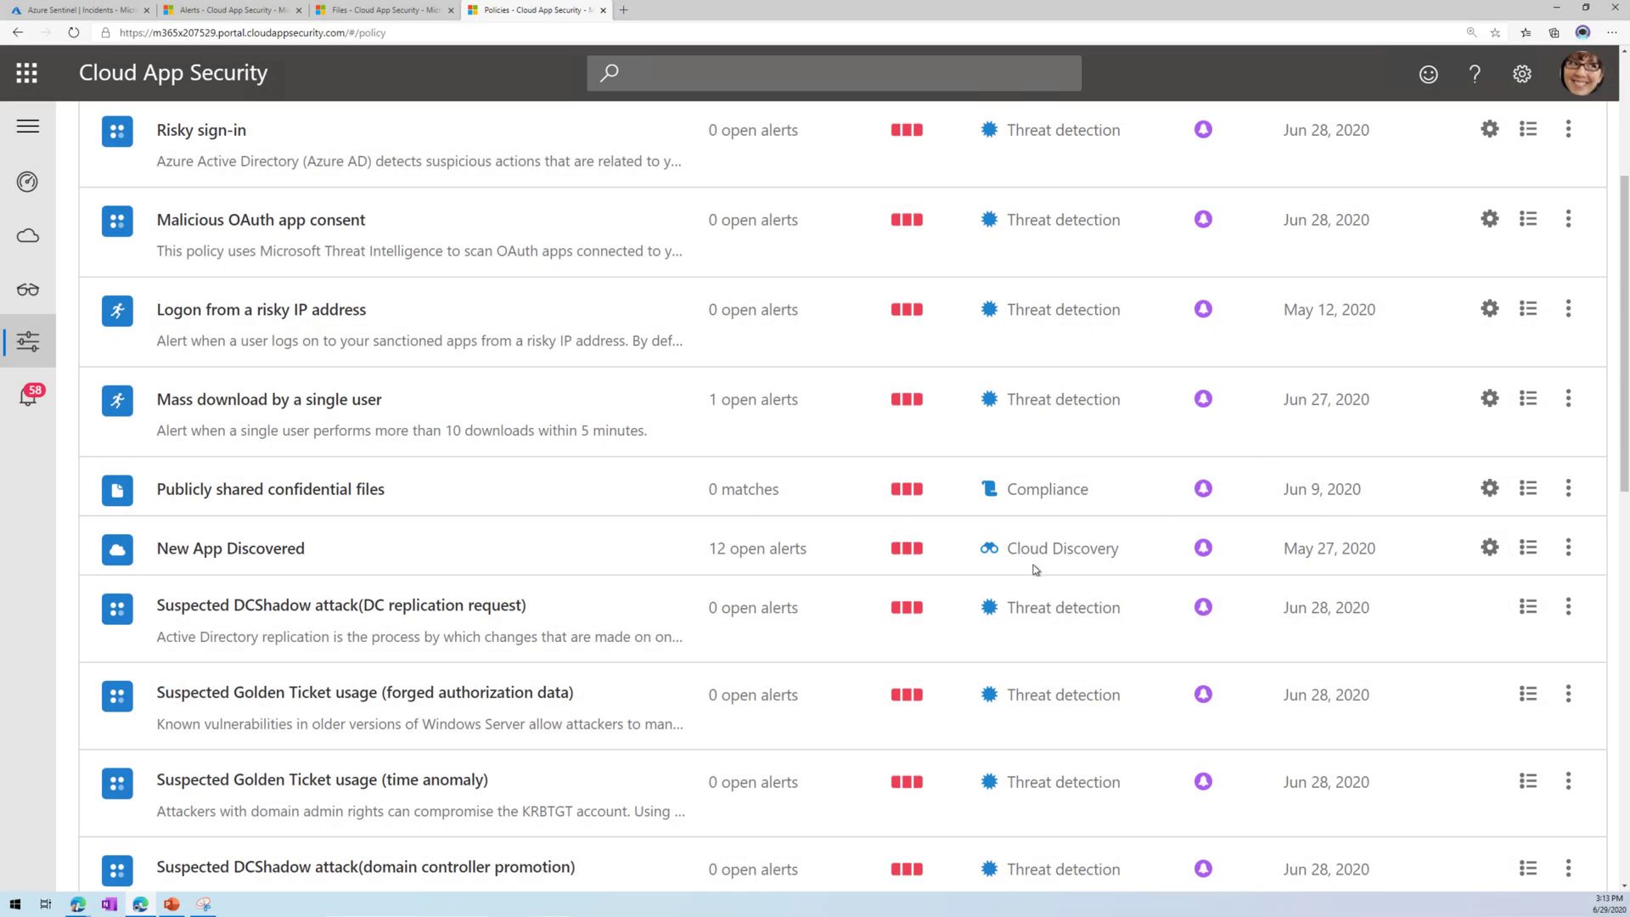
Filter the policies list to the File policy type and open File IOCs in Edit file policy.
scroll(1627, 147, up, 4)
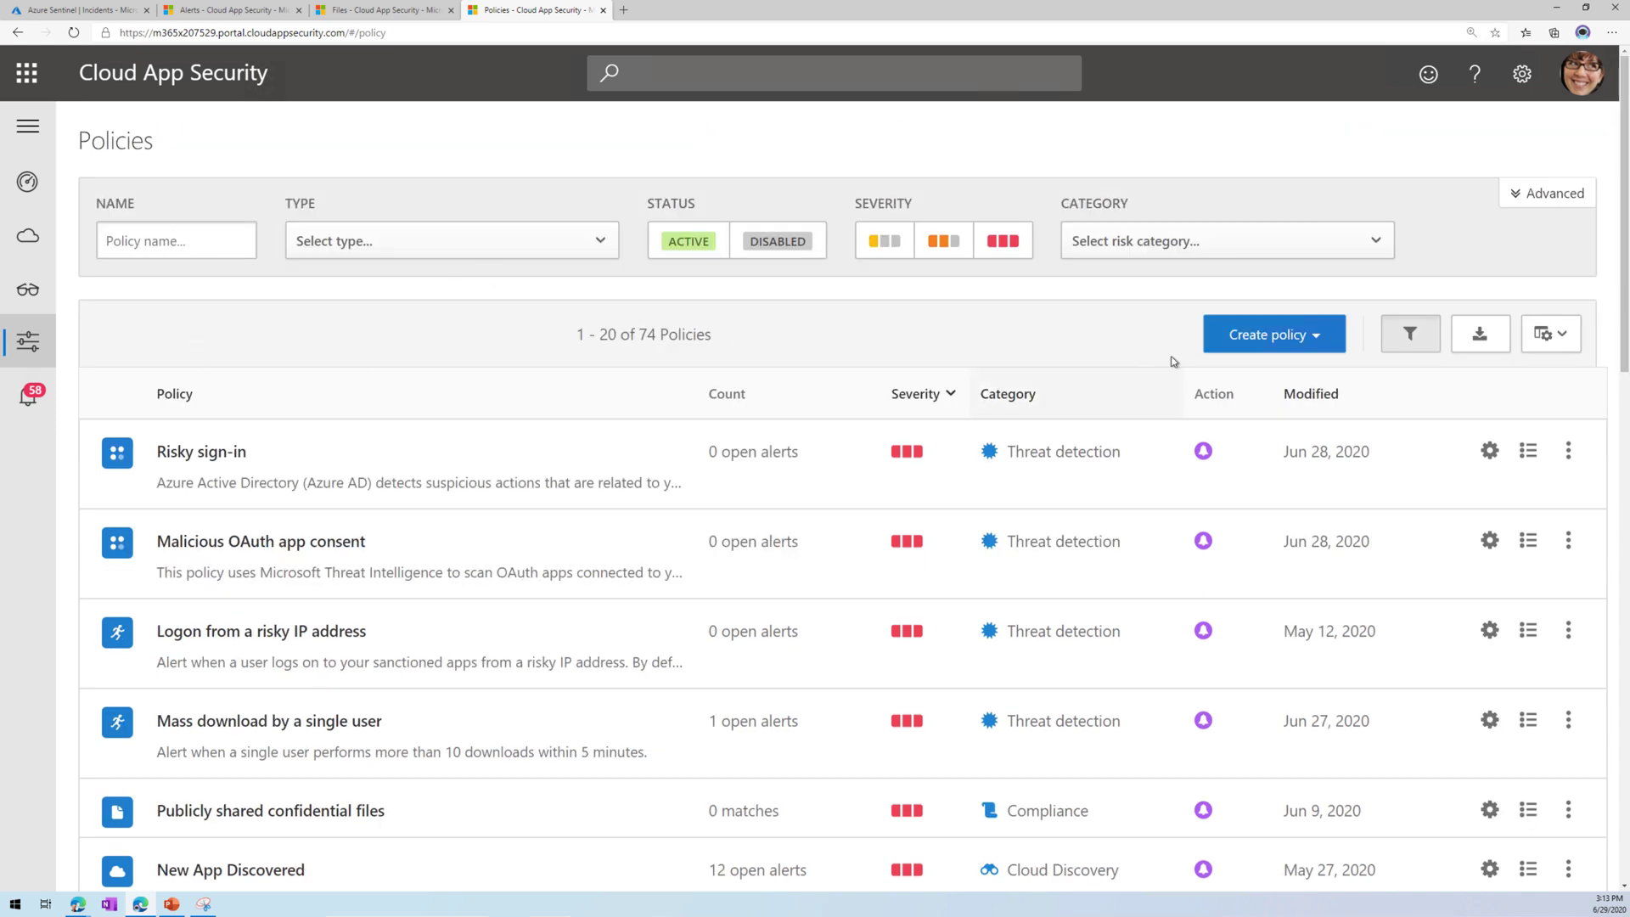
click(1231, 337)
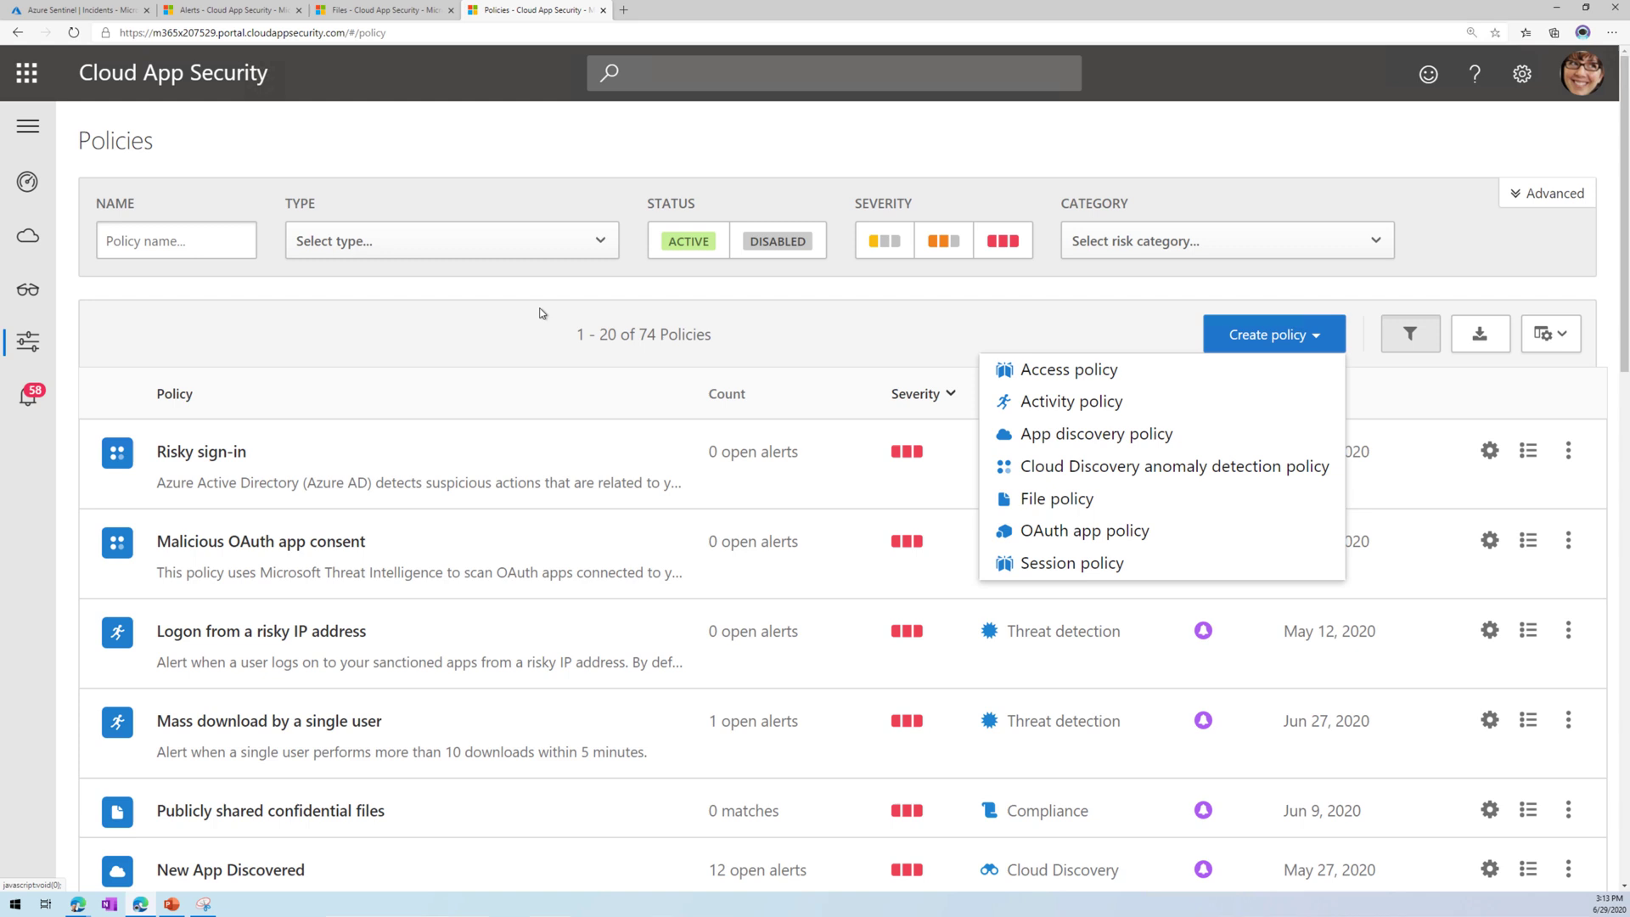
click(526, 247)
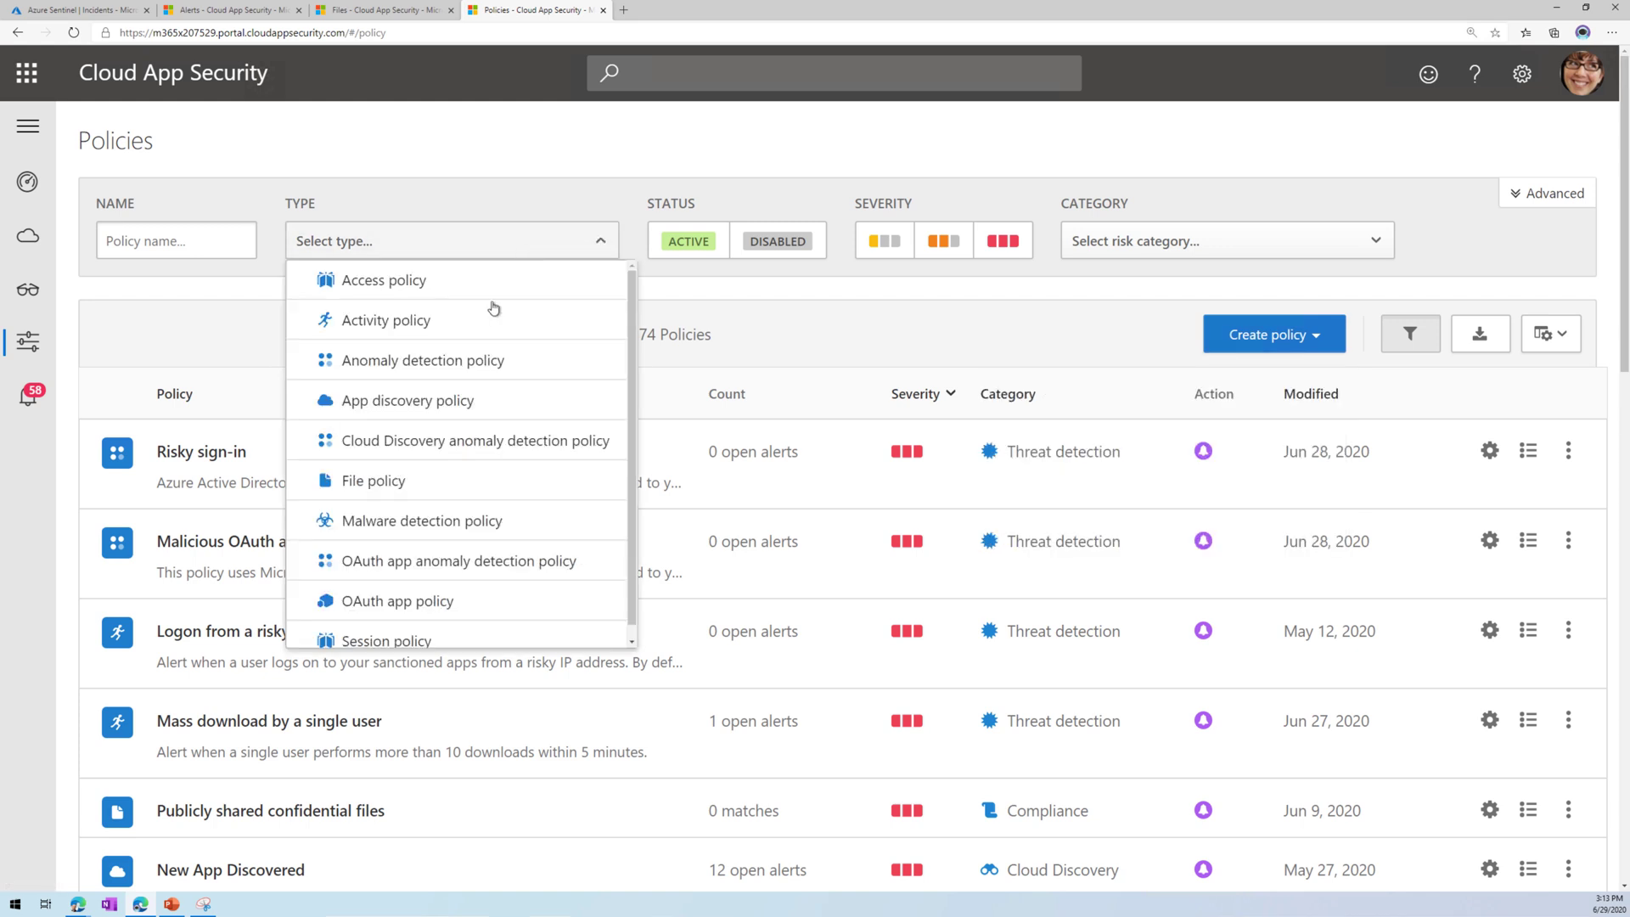
click(429, 466)
click(233, 279)
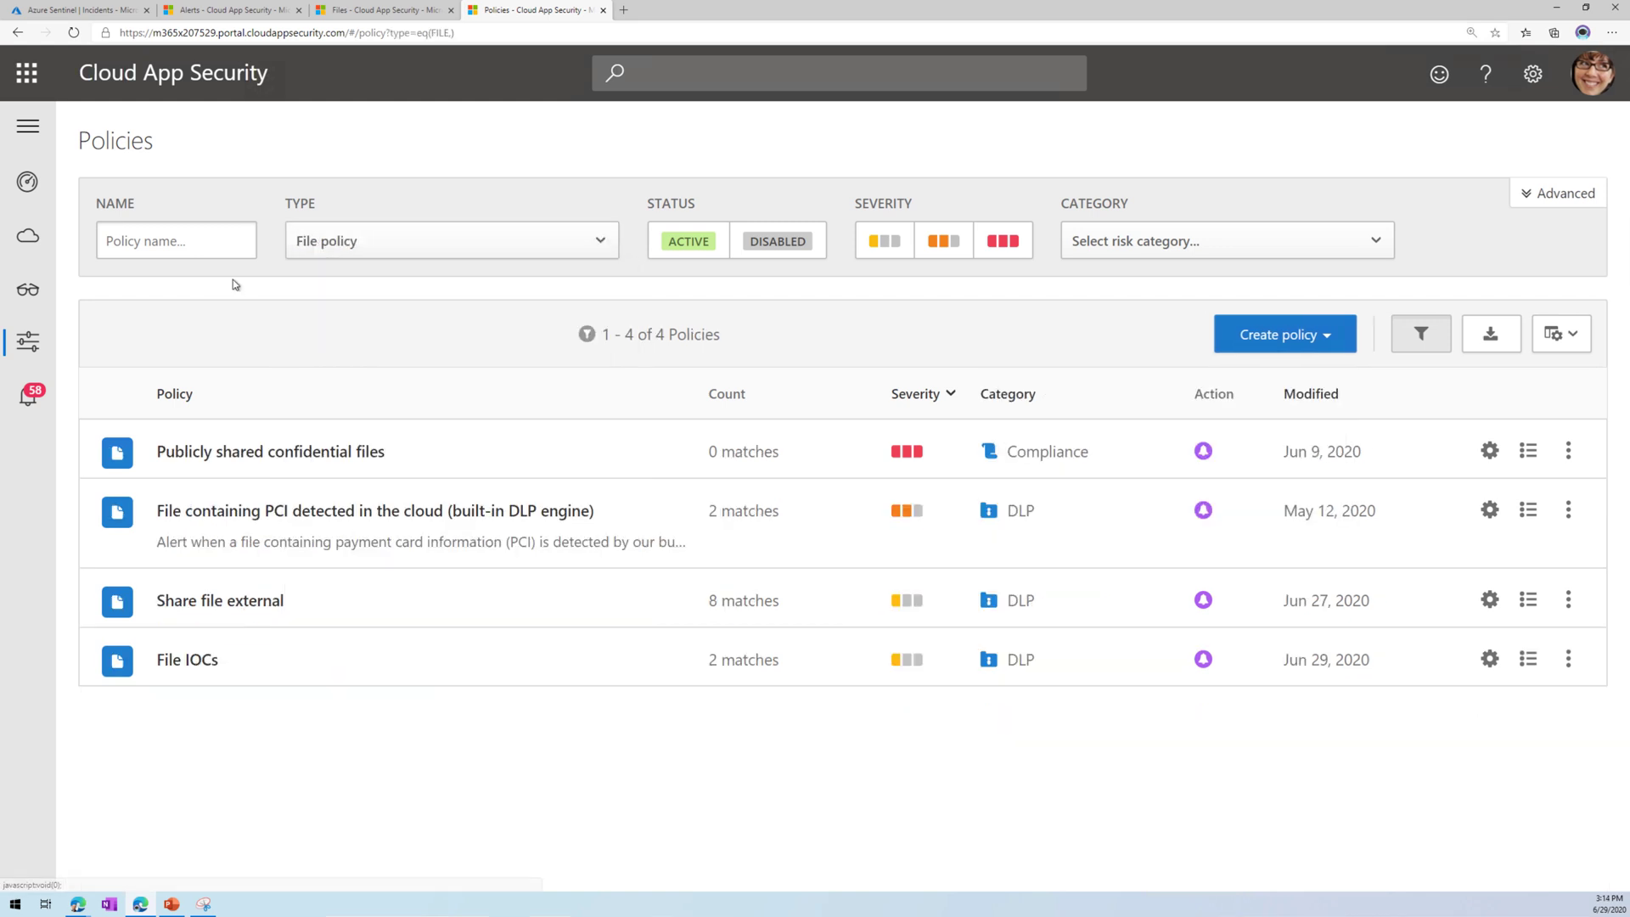
click(204, 660)
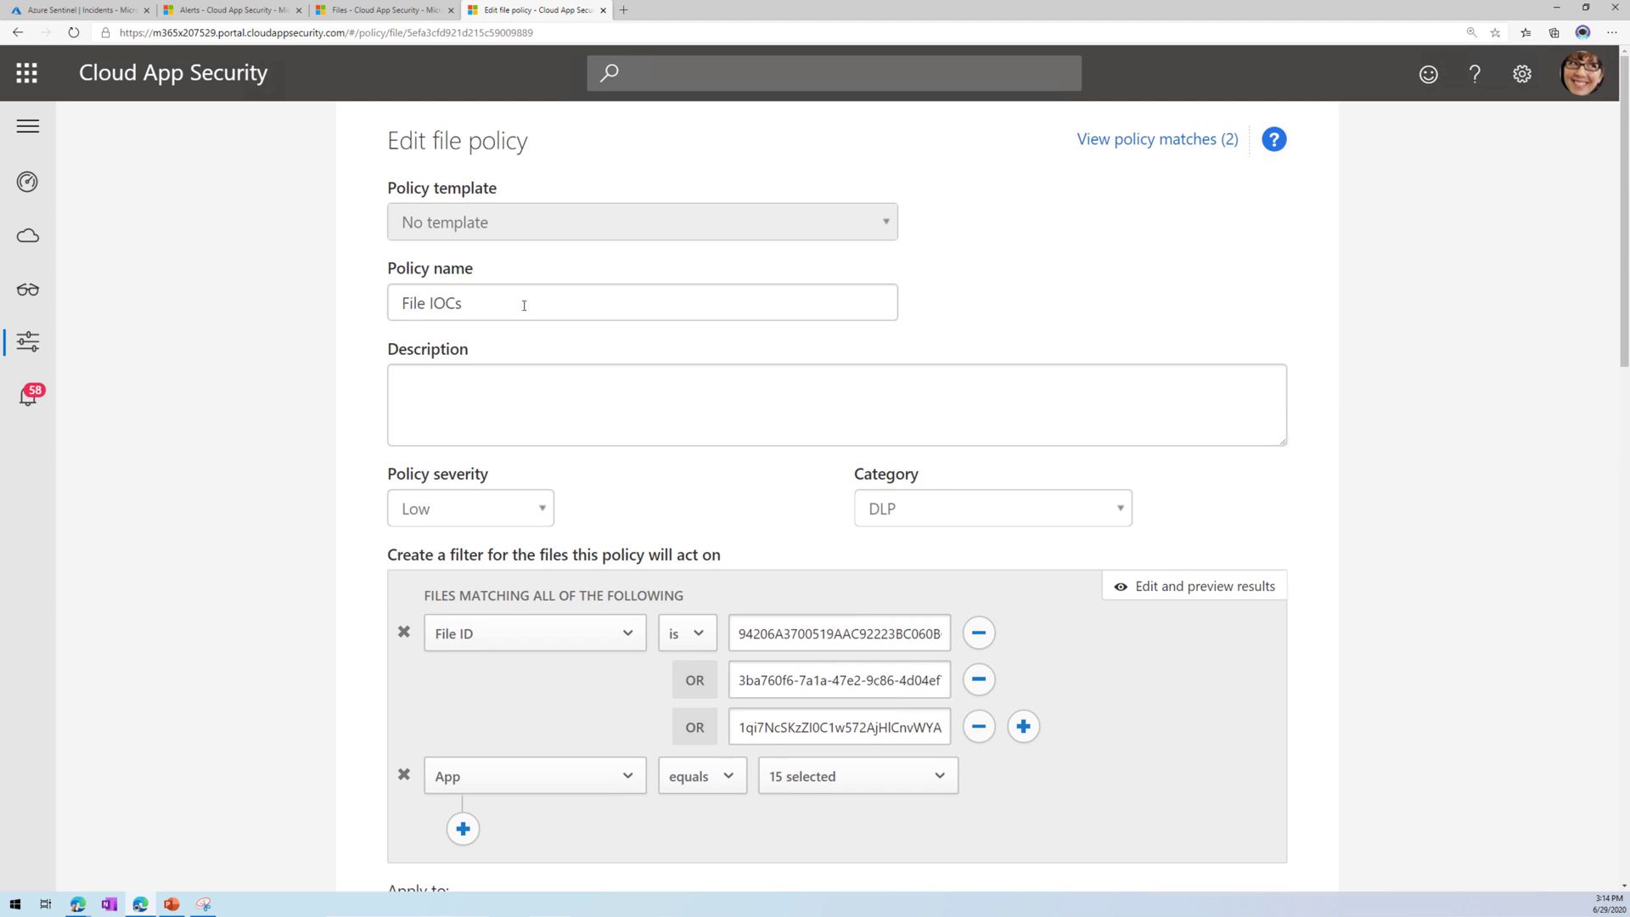
Set the File IOCs policy severity to High and its category to Threat detection.
click(452, 508)
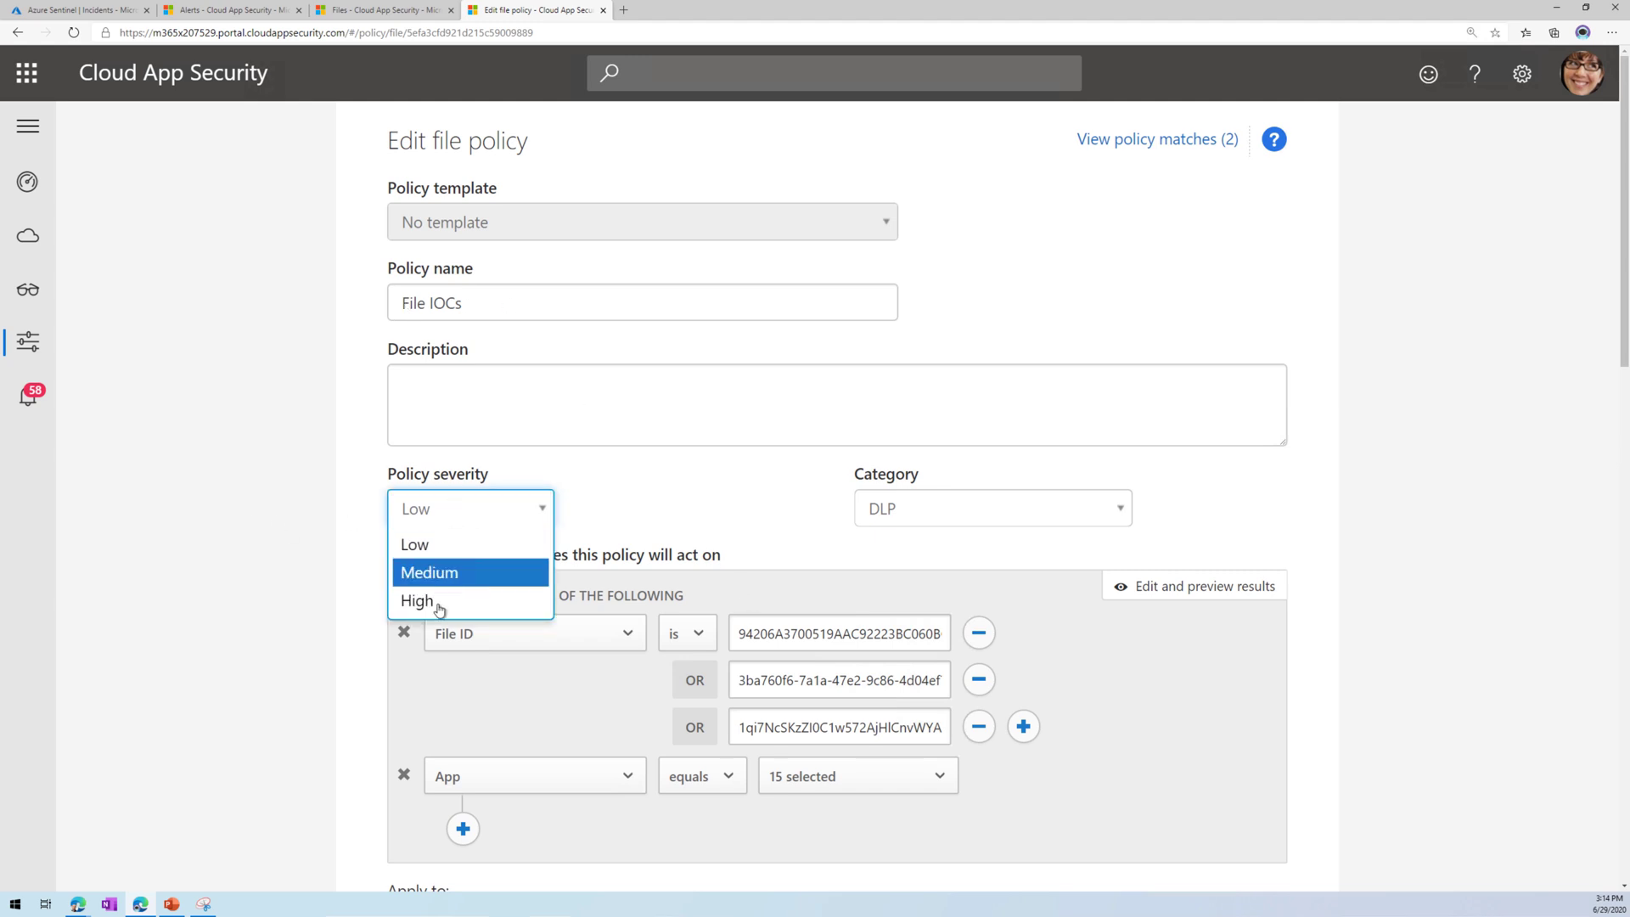
click(418, 600)
click(964, 516)
click(934, 539)
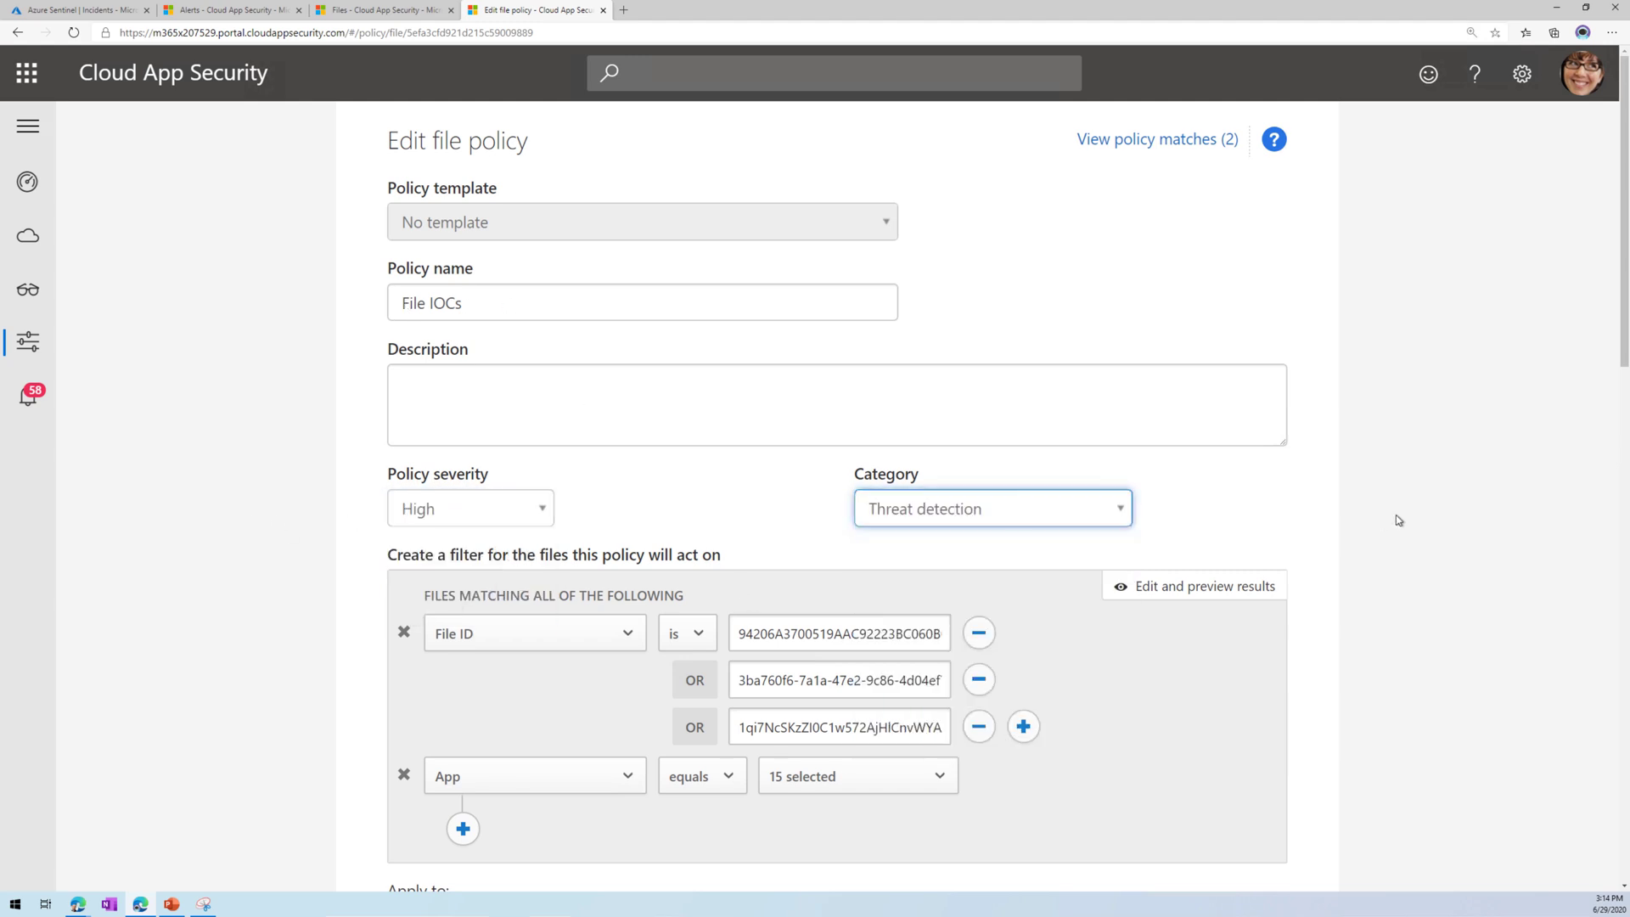
scroll(1369, 567, down, 2)
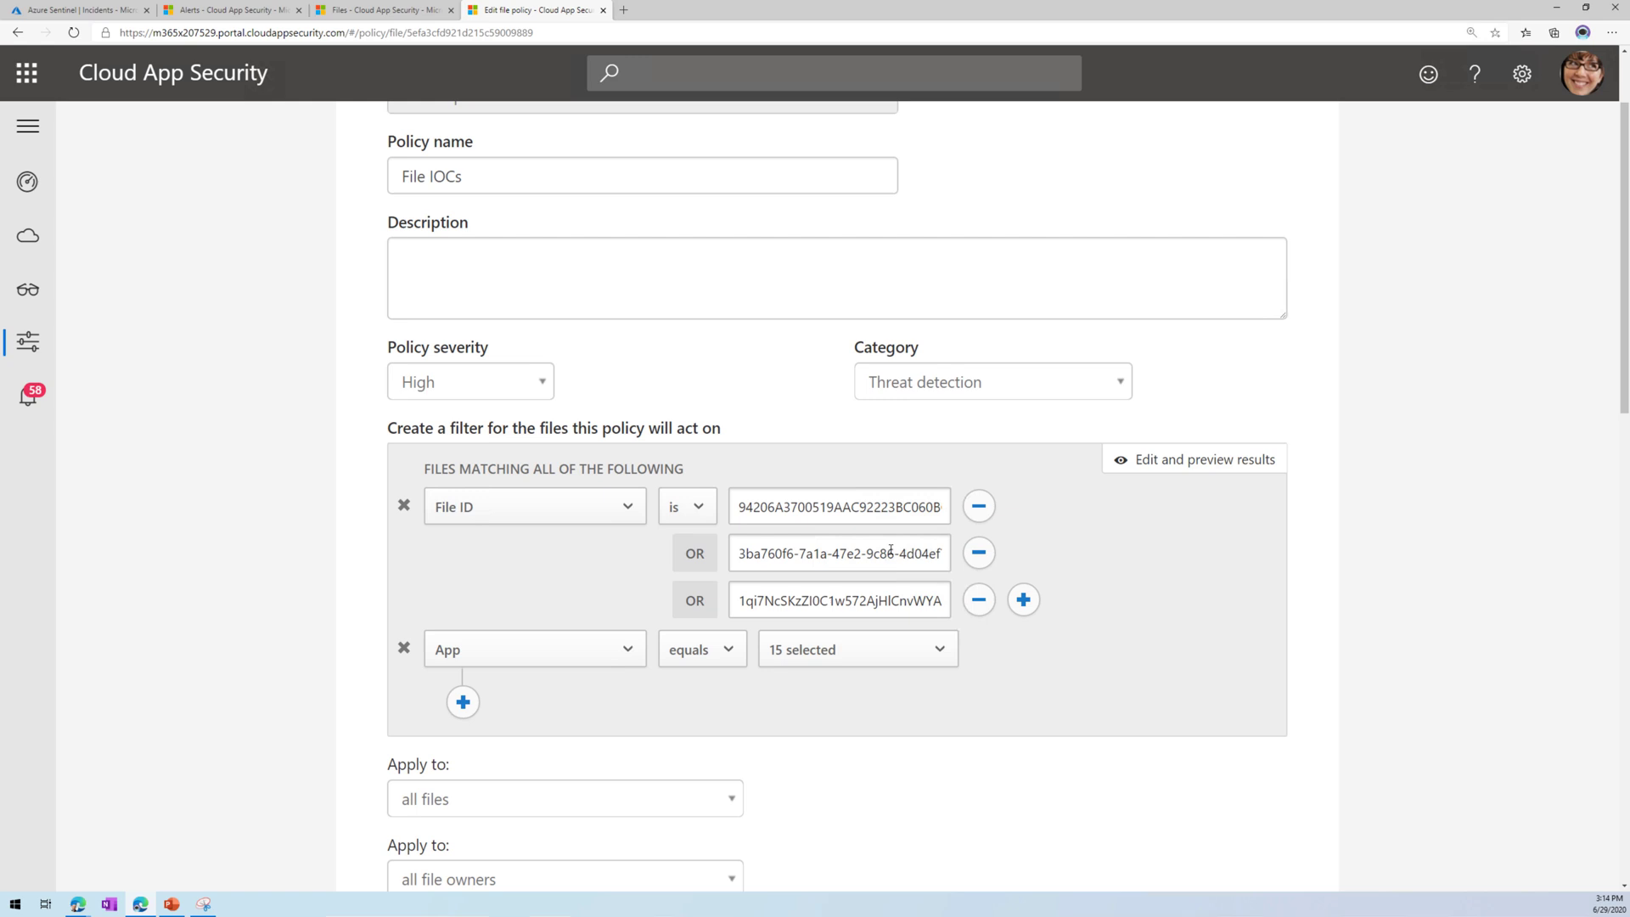
Add and remove an extra file ID condition, then review the '15 selected' covered apps.
click(1024, 600)
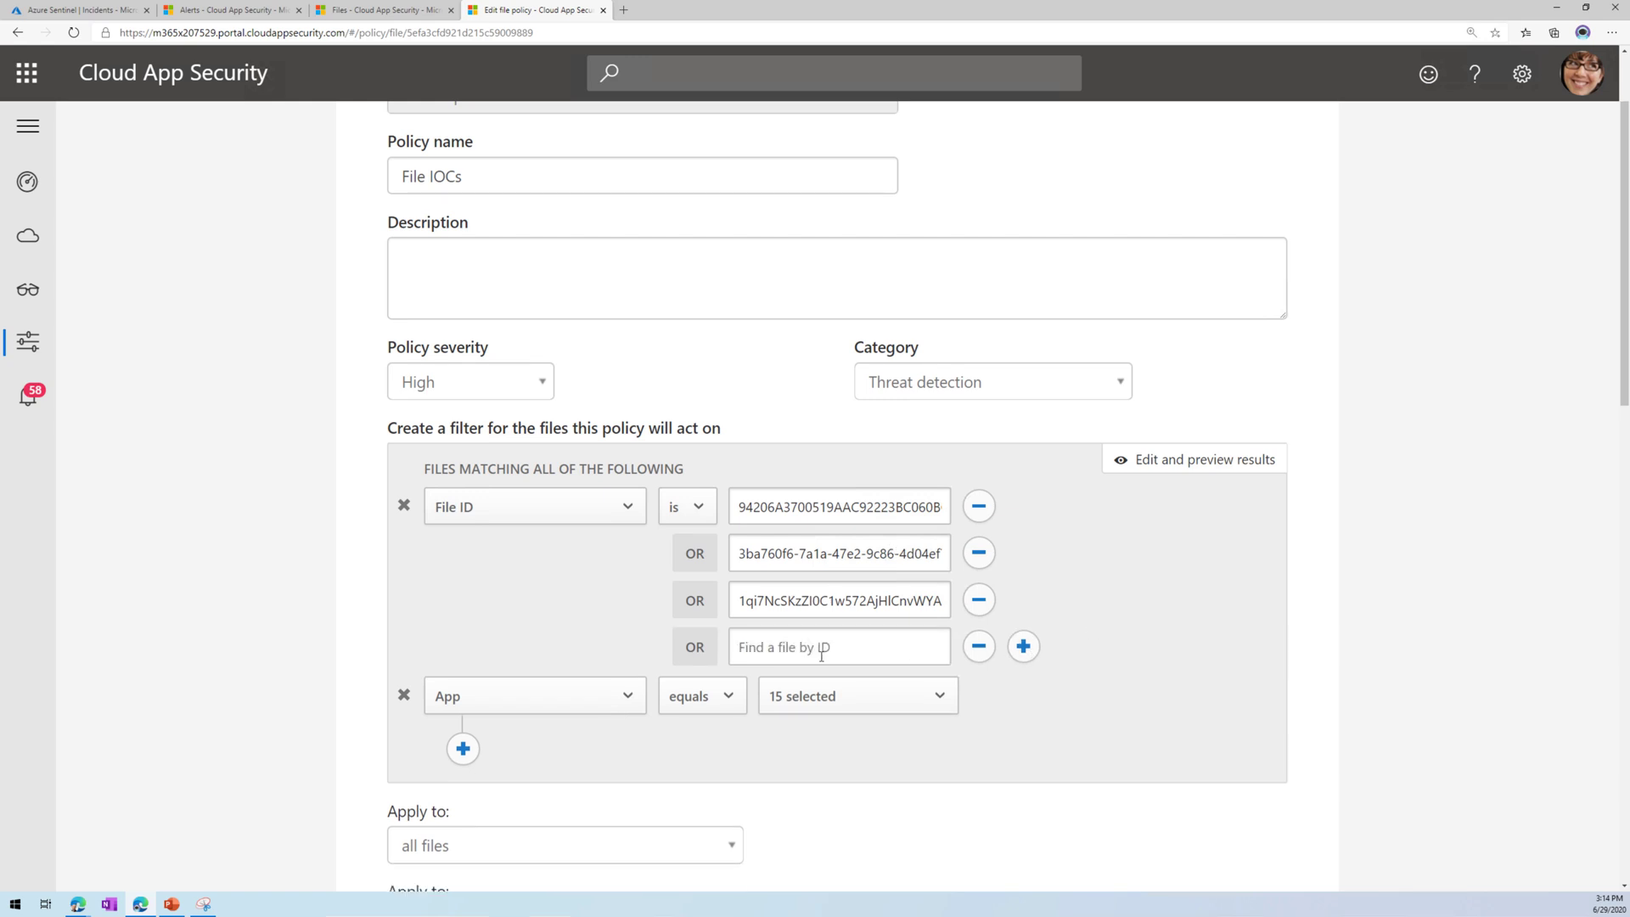
click(979, 647)
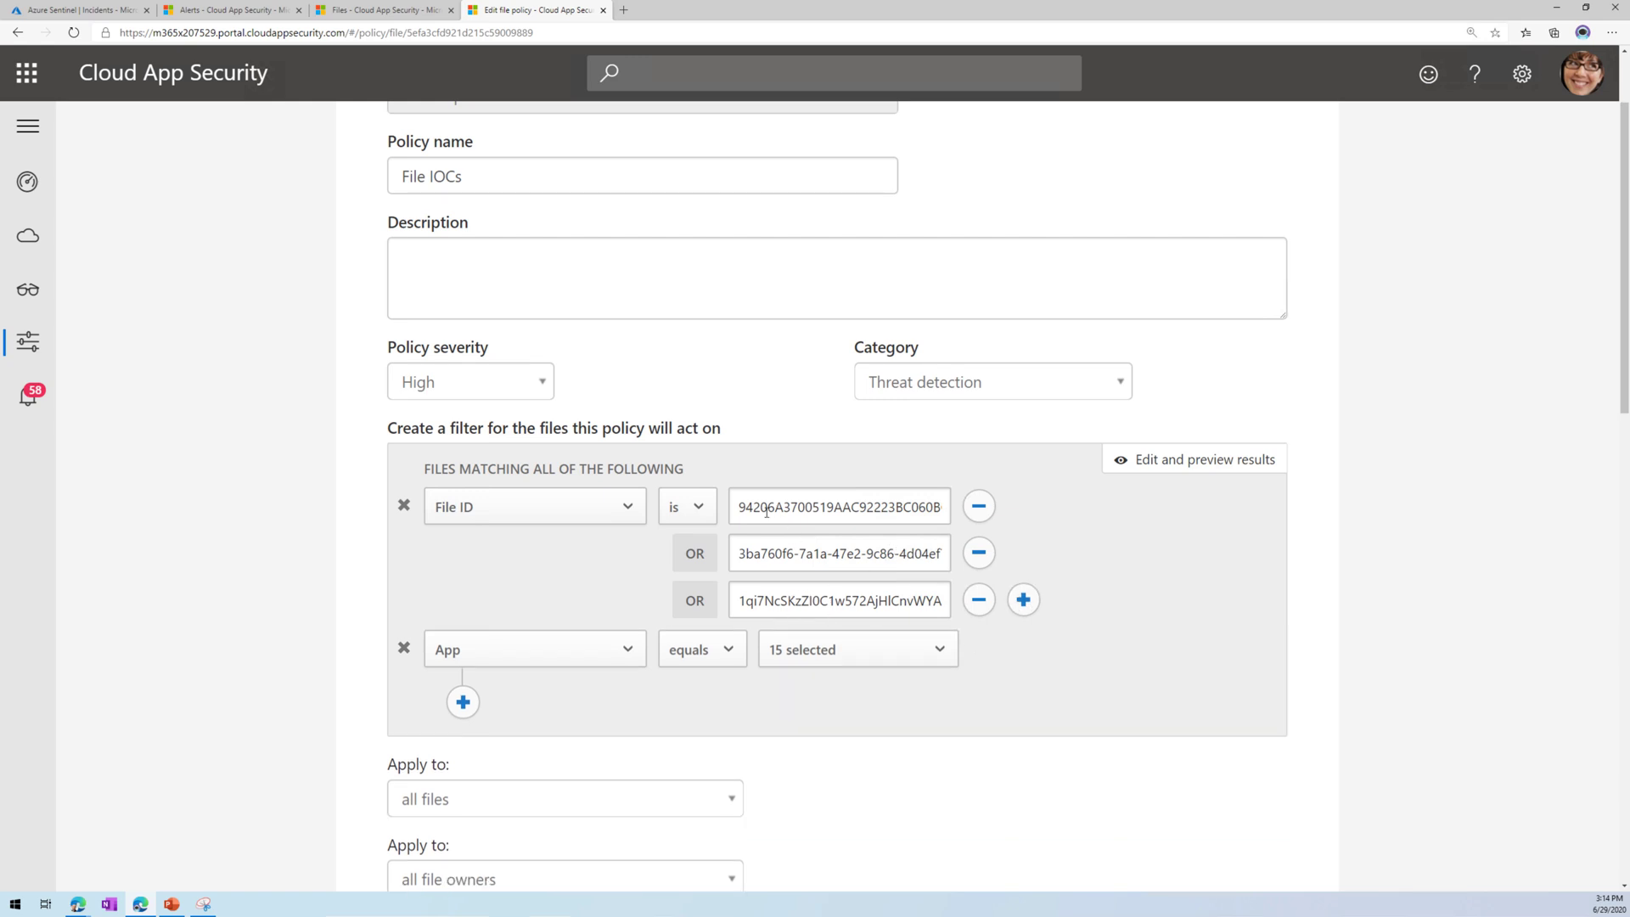
click(899, 661)
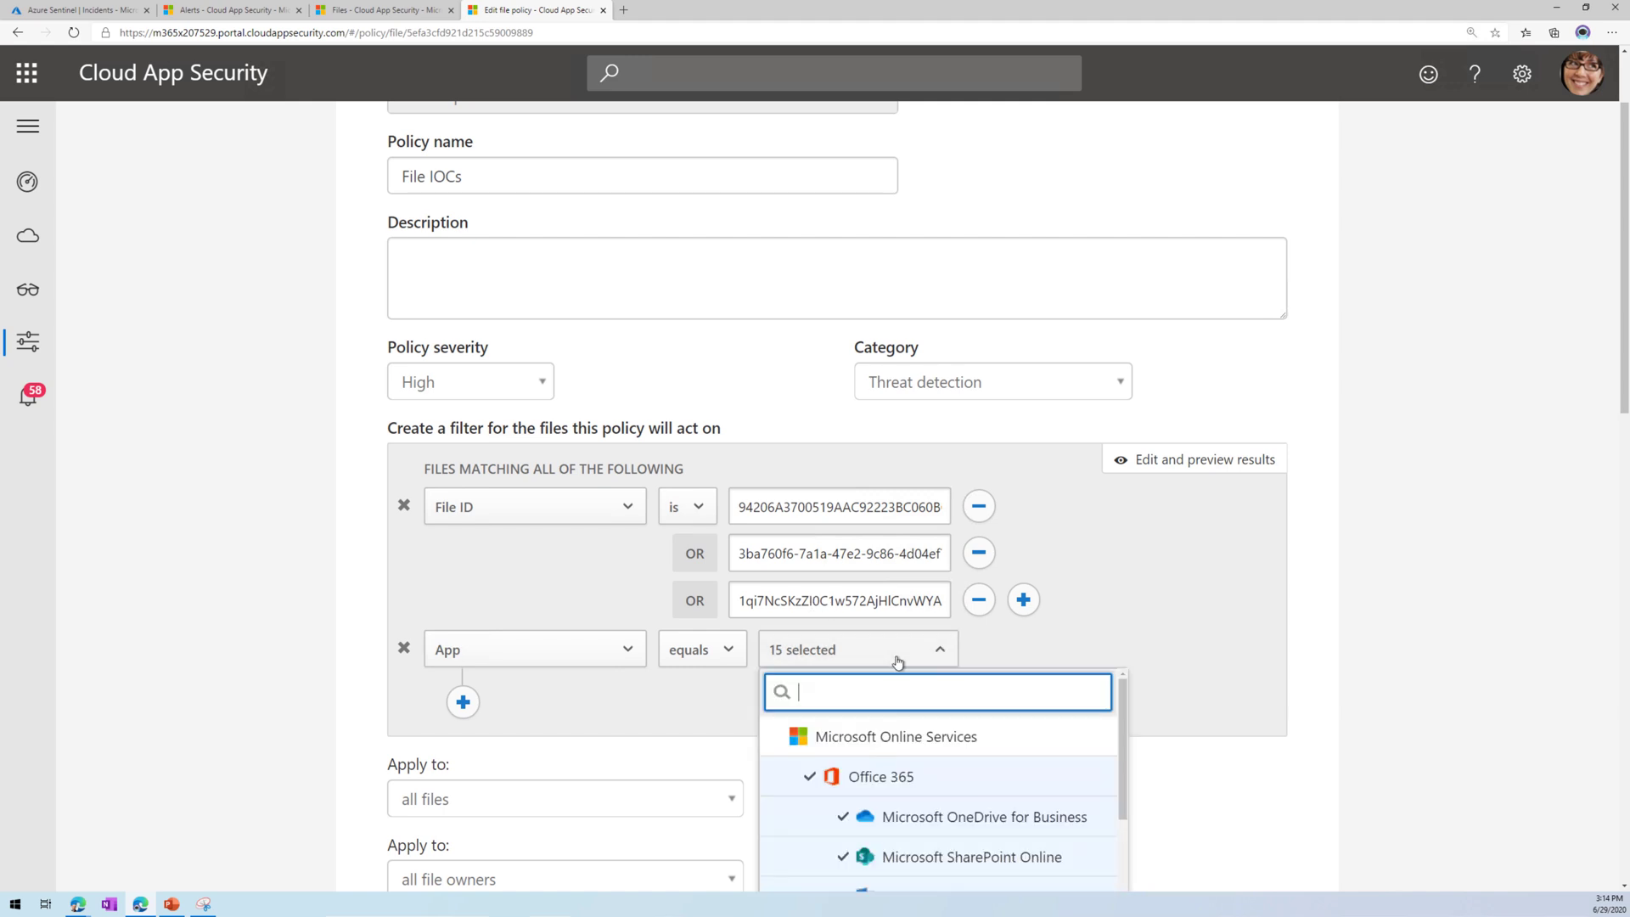
click(1327, 631)
scroll(982, 399, down, 3)
click(923, 396)
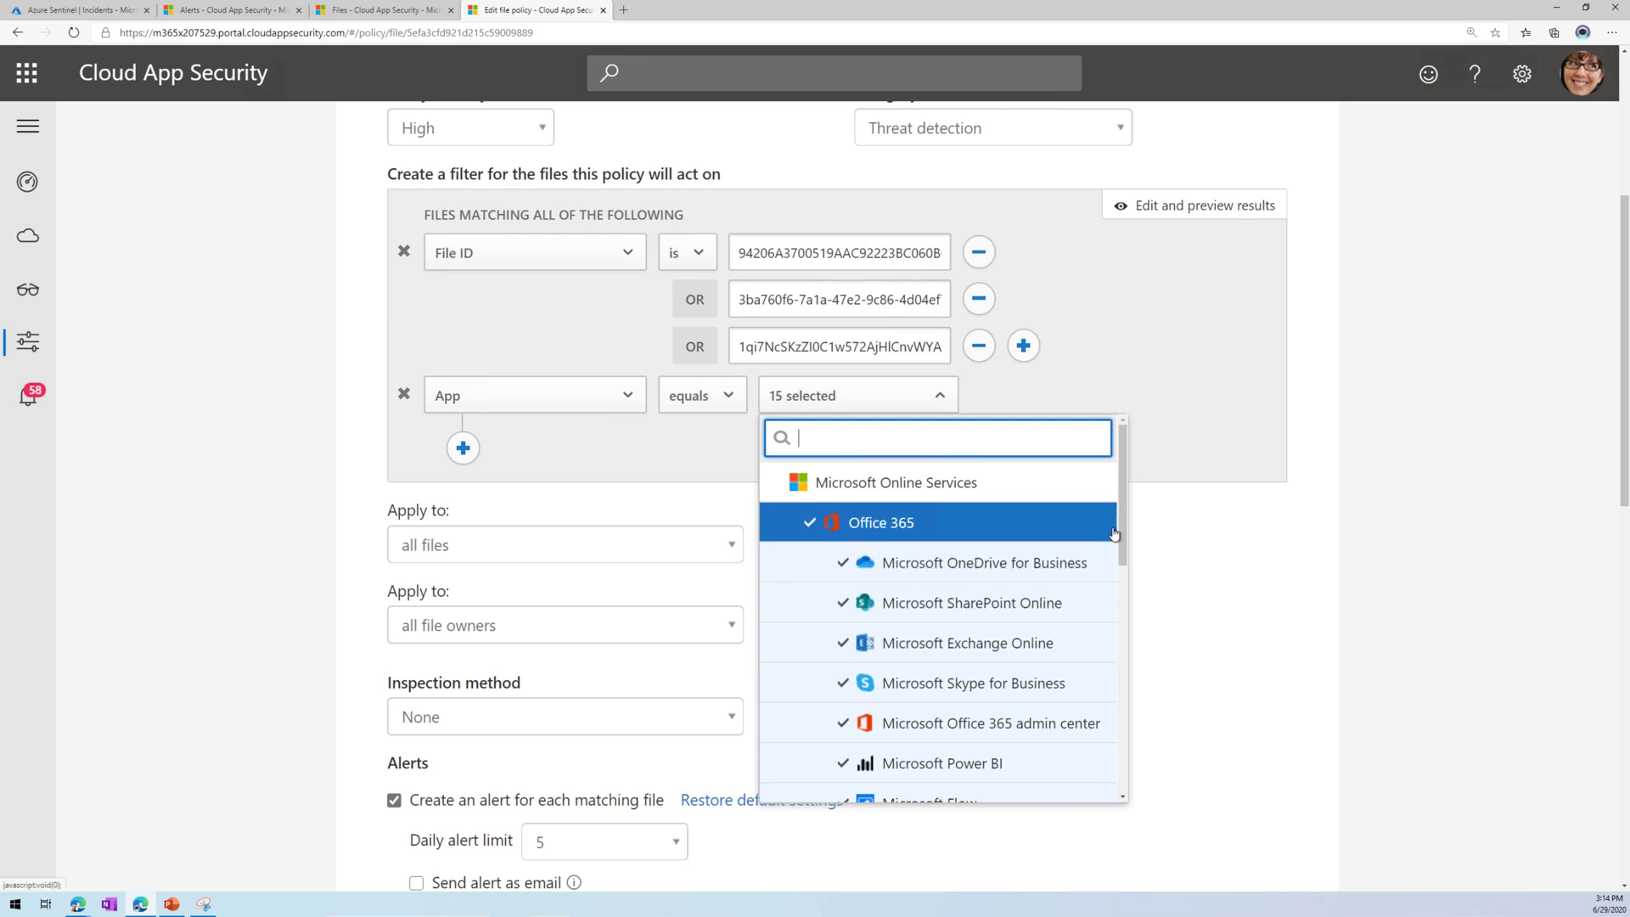
drag(1121, 546, 1138, 760)
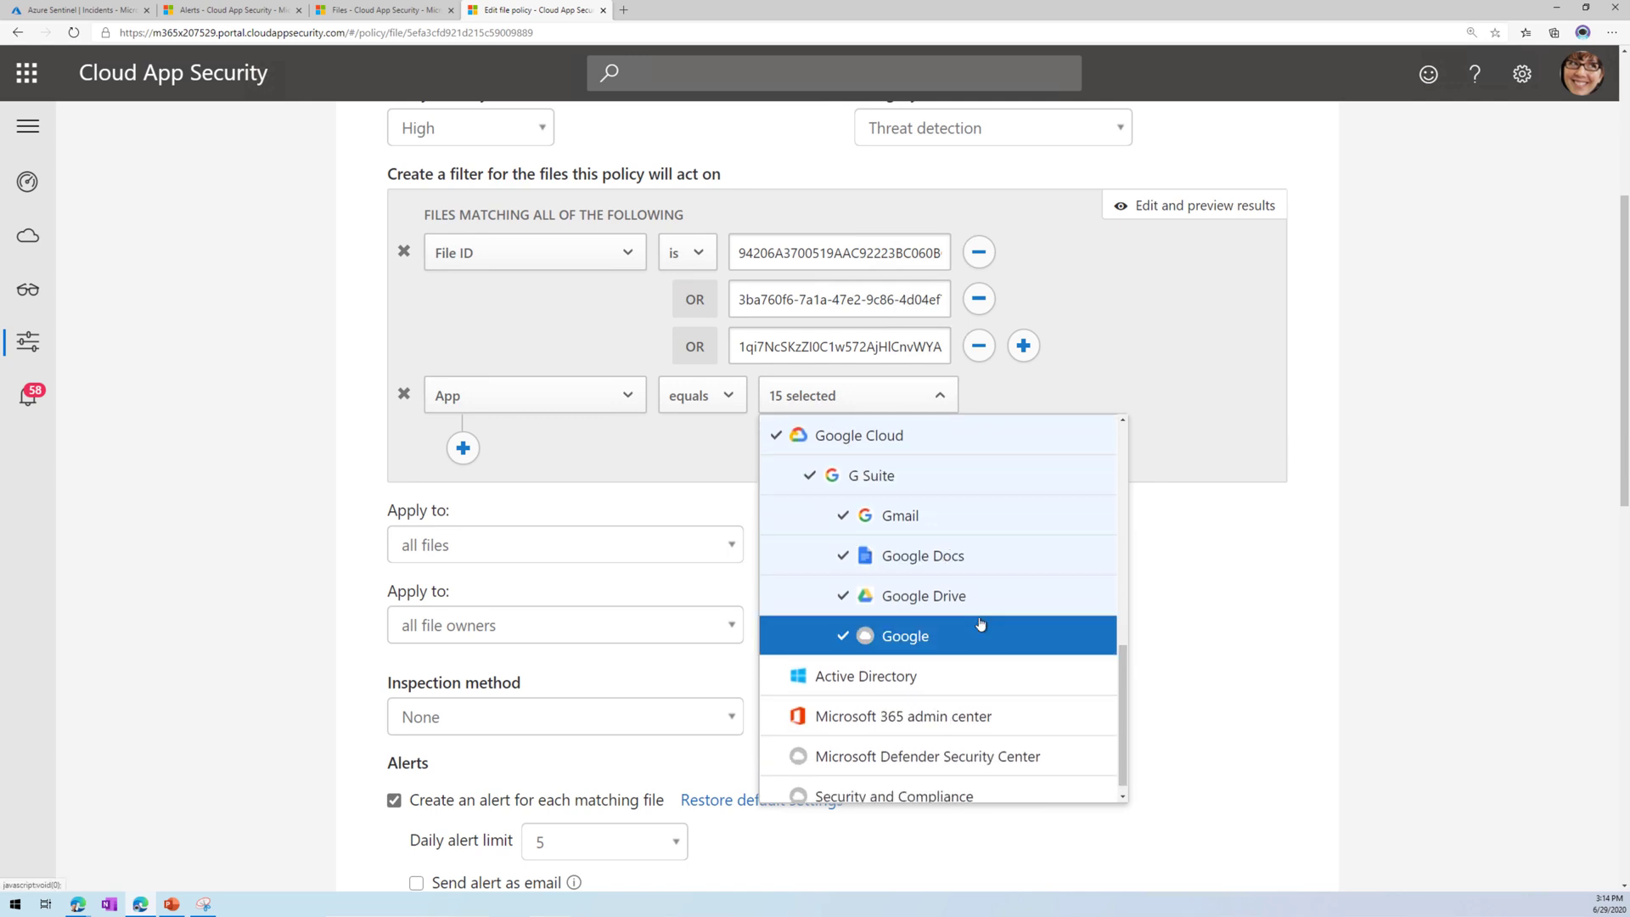
click(1227, 571)
scroll(1228, 571, down, 3)
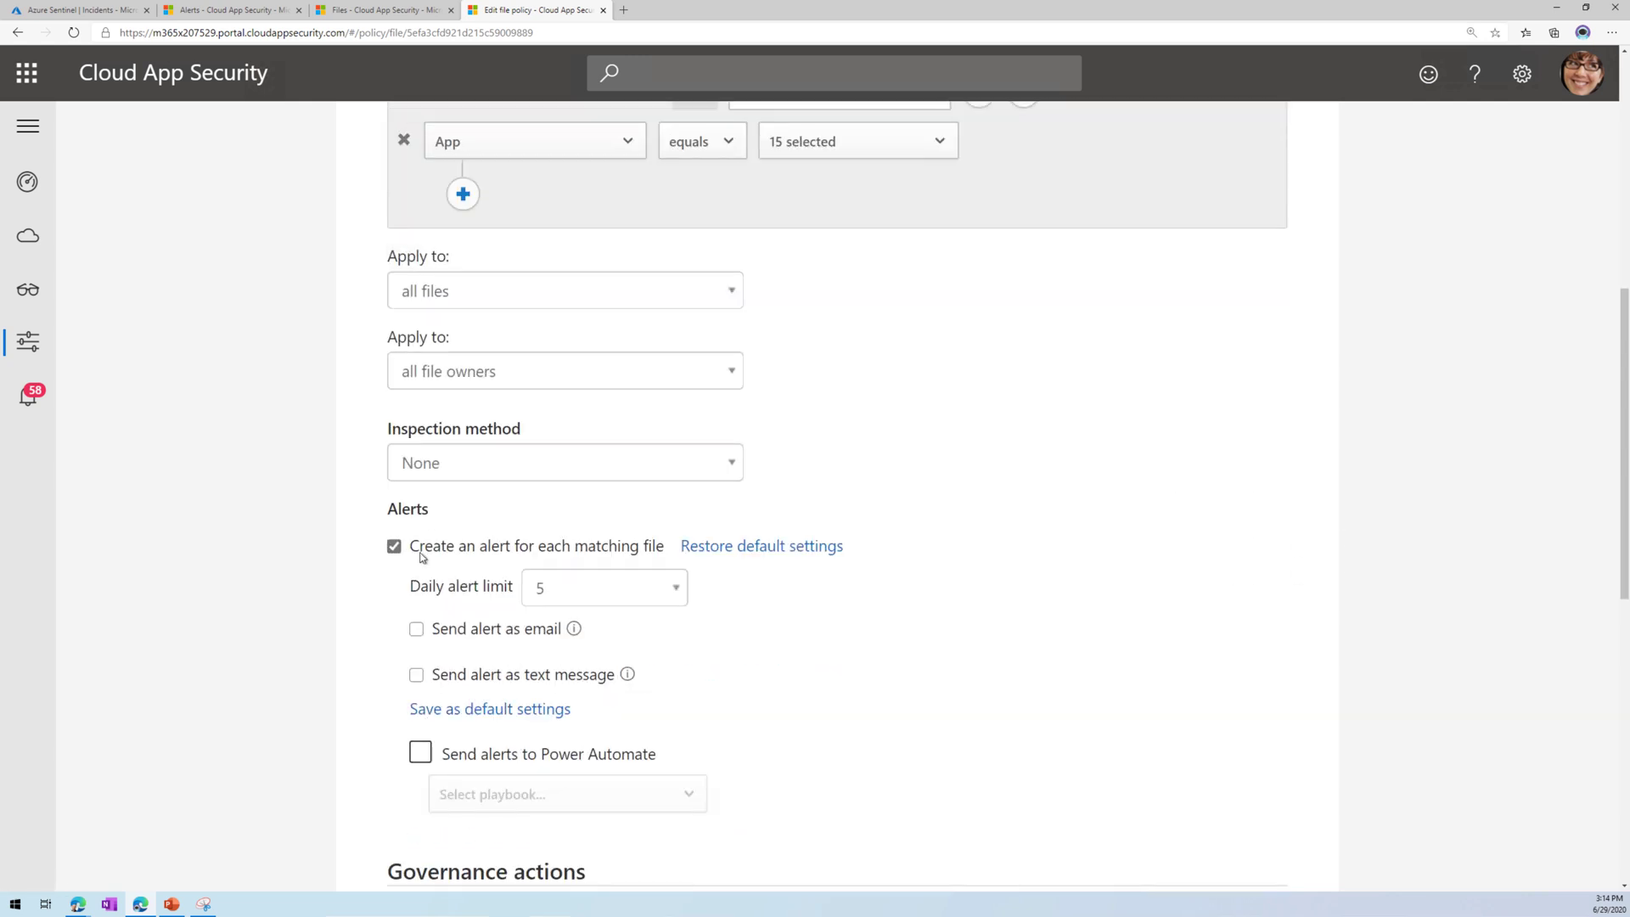
scroll(906, 626, down, 3)
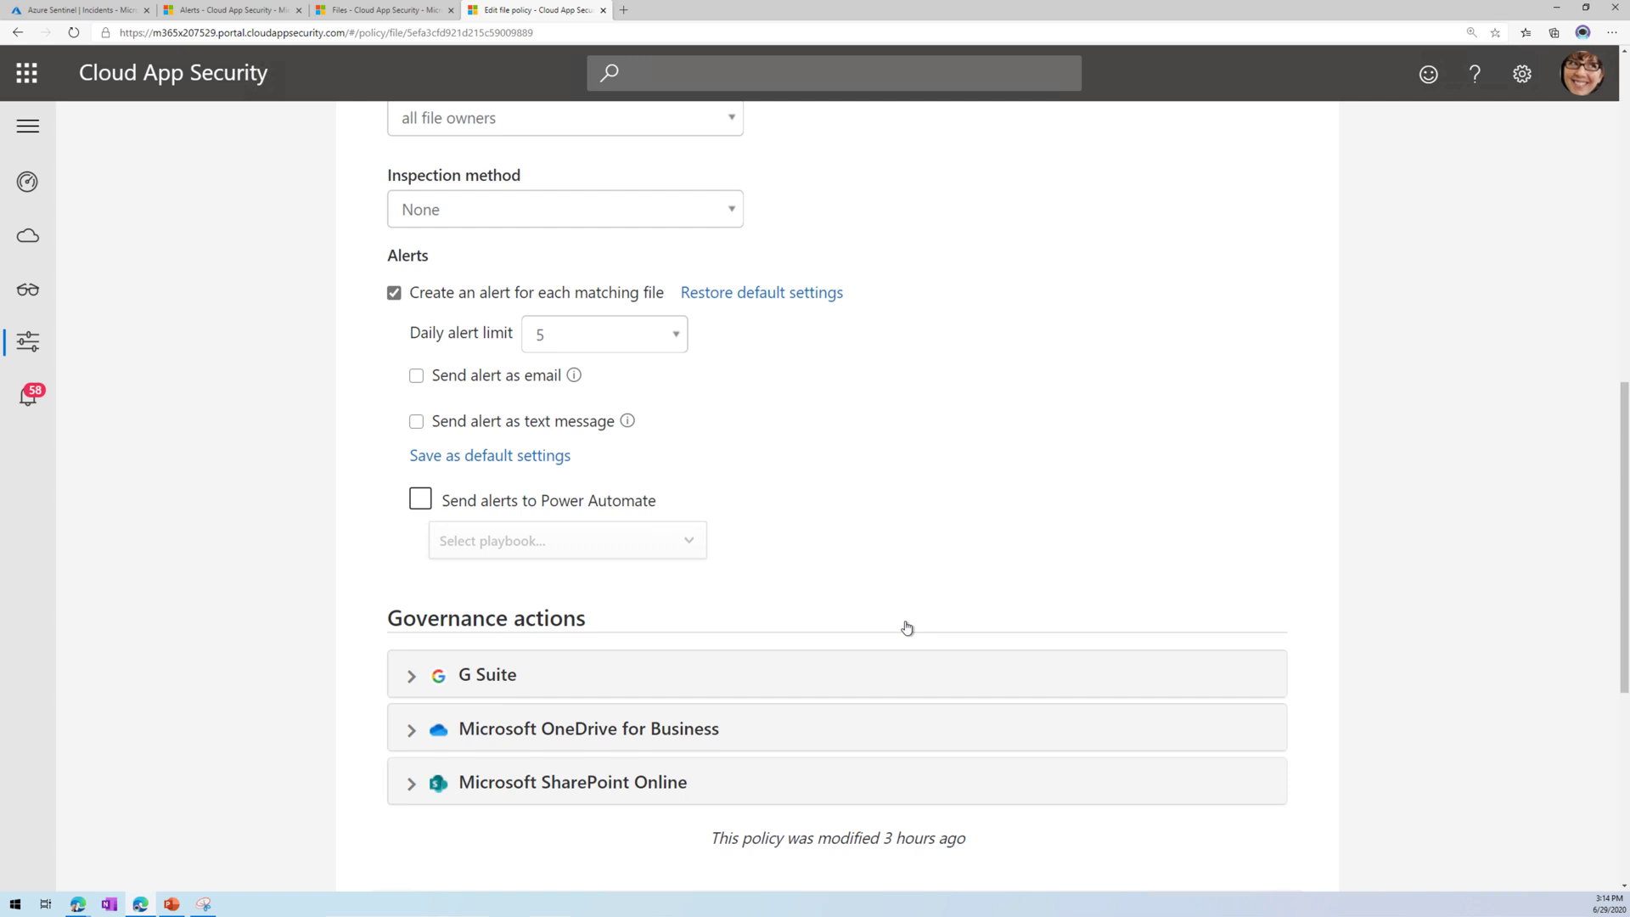
click(594, 670)
scroll(595, 645, down, 4)
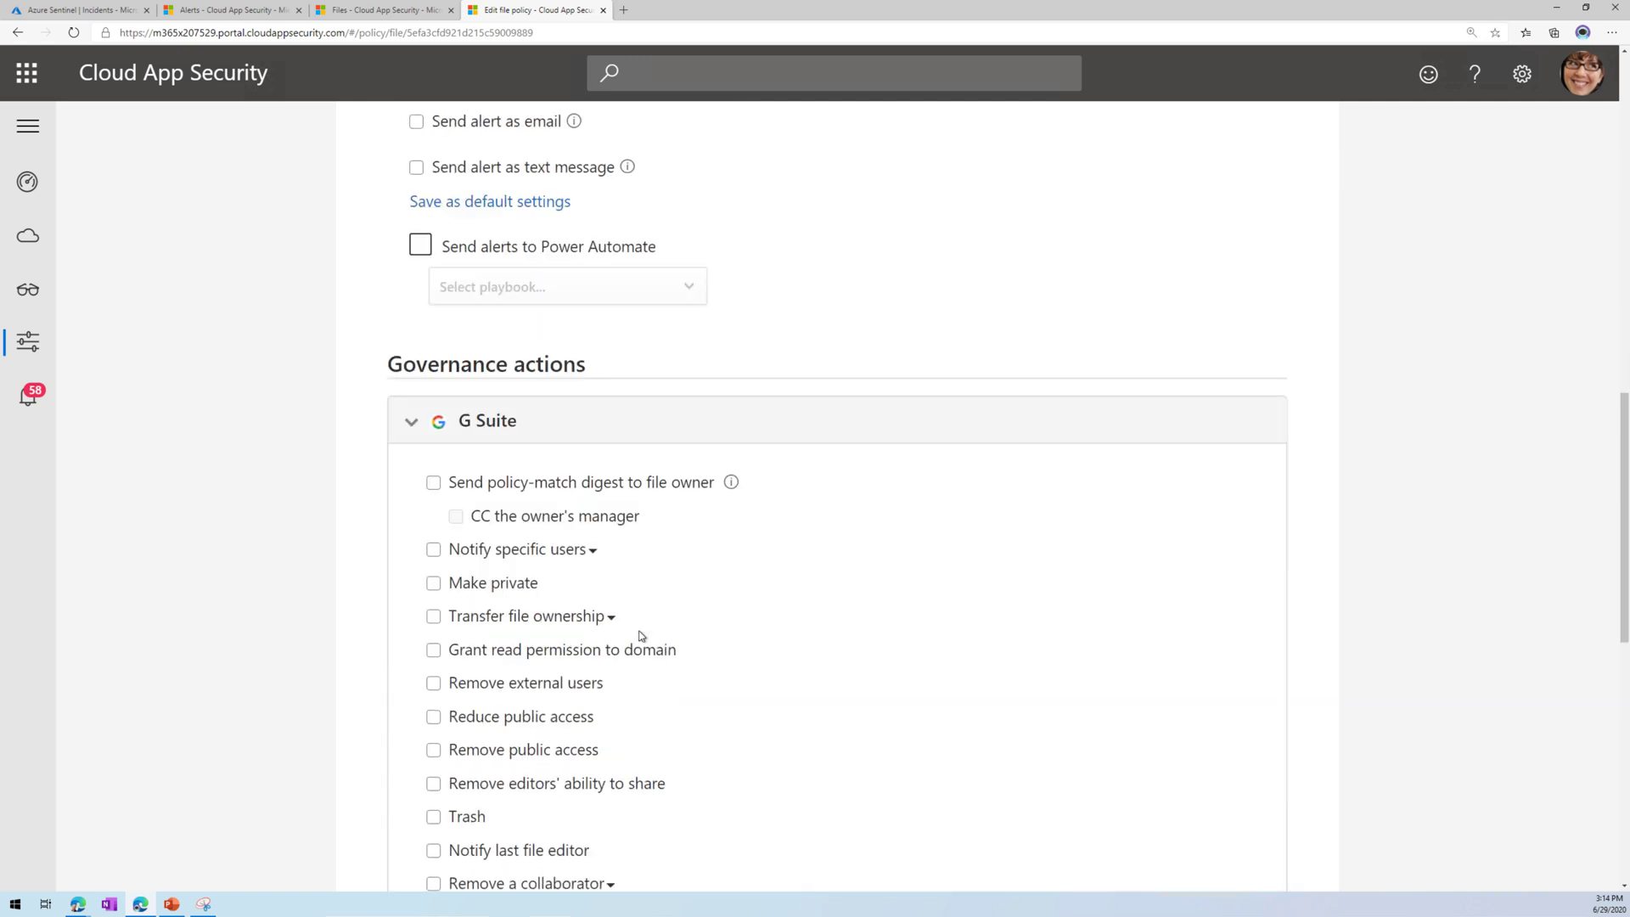
click(473, 696)
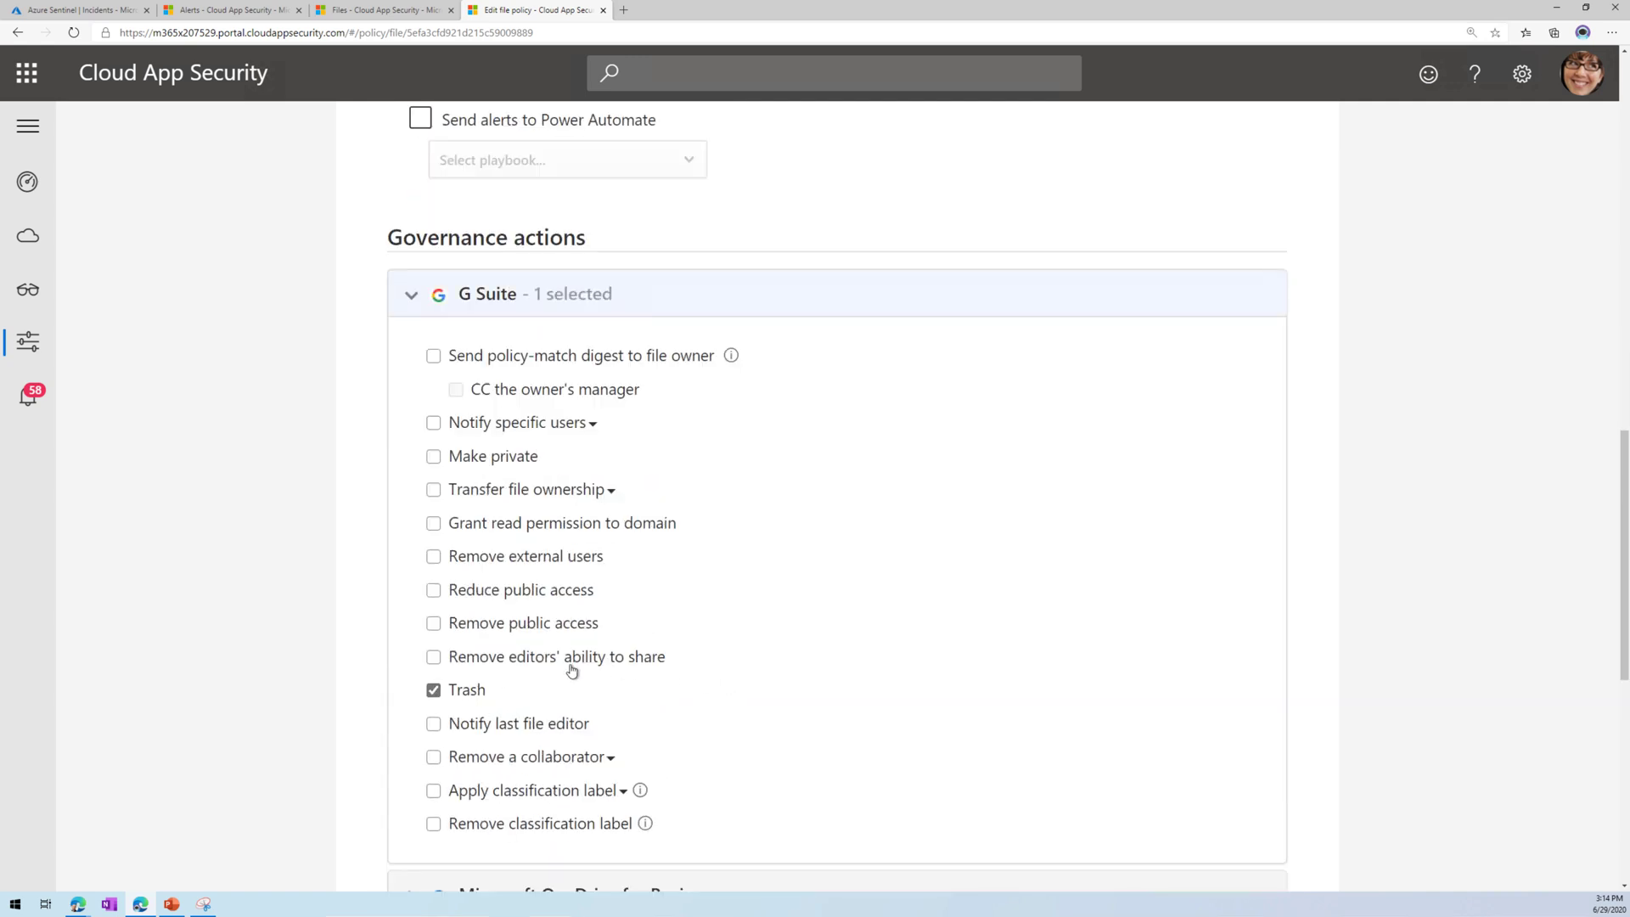
click(459, 693)
click(504, 301)
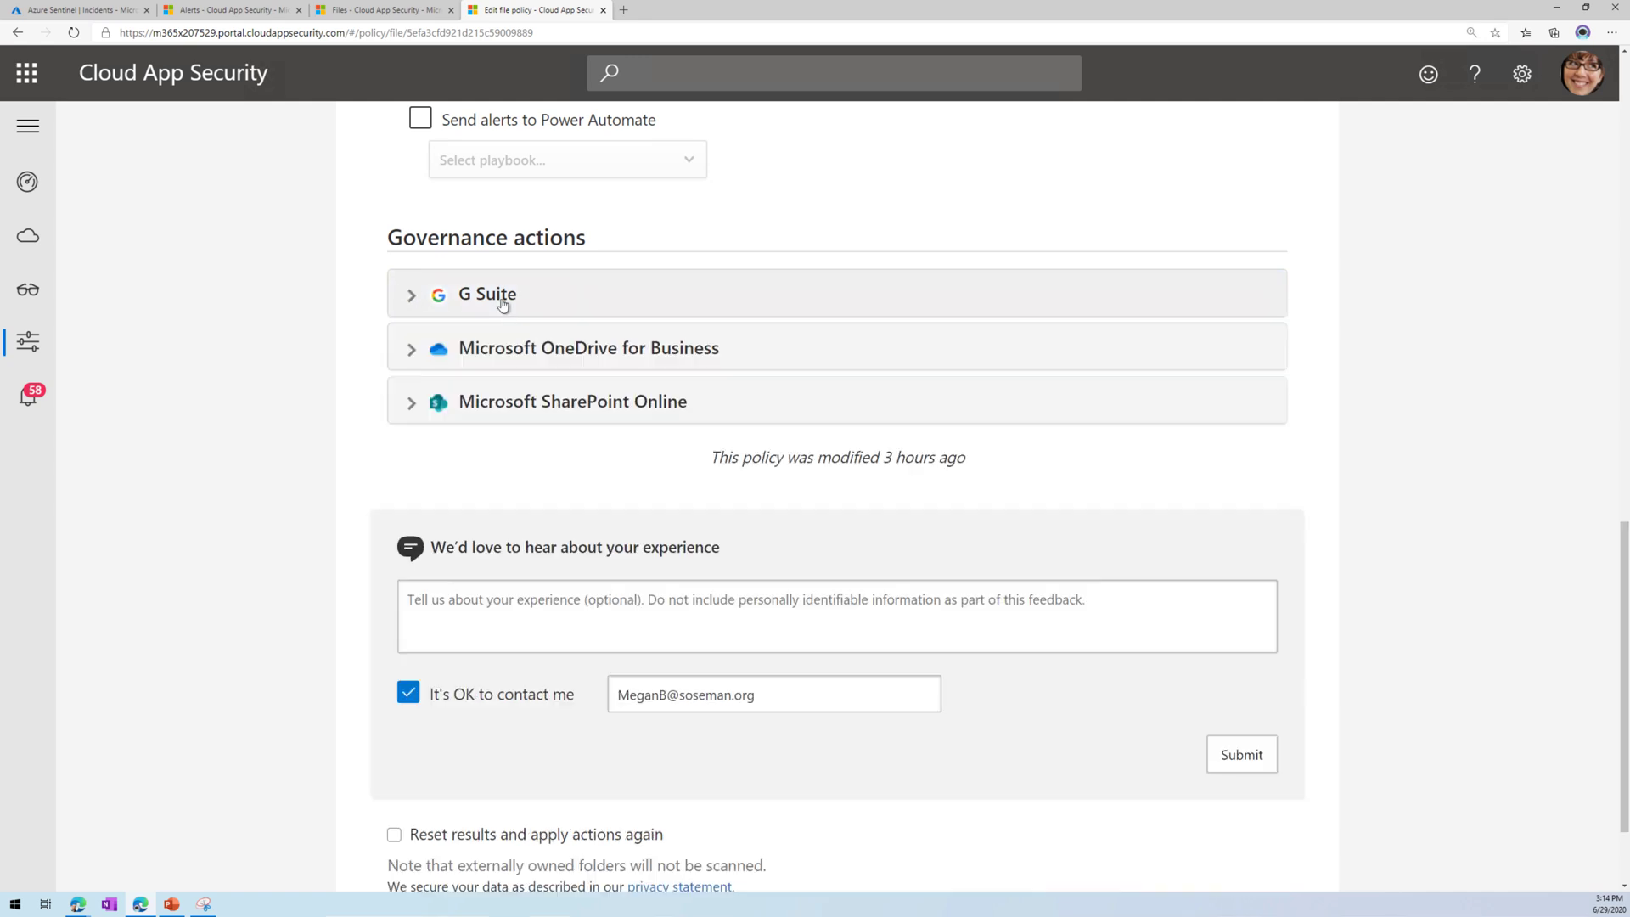
scroll(733, 800, down, 2)
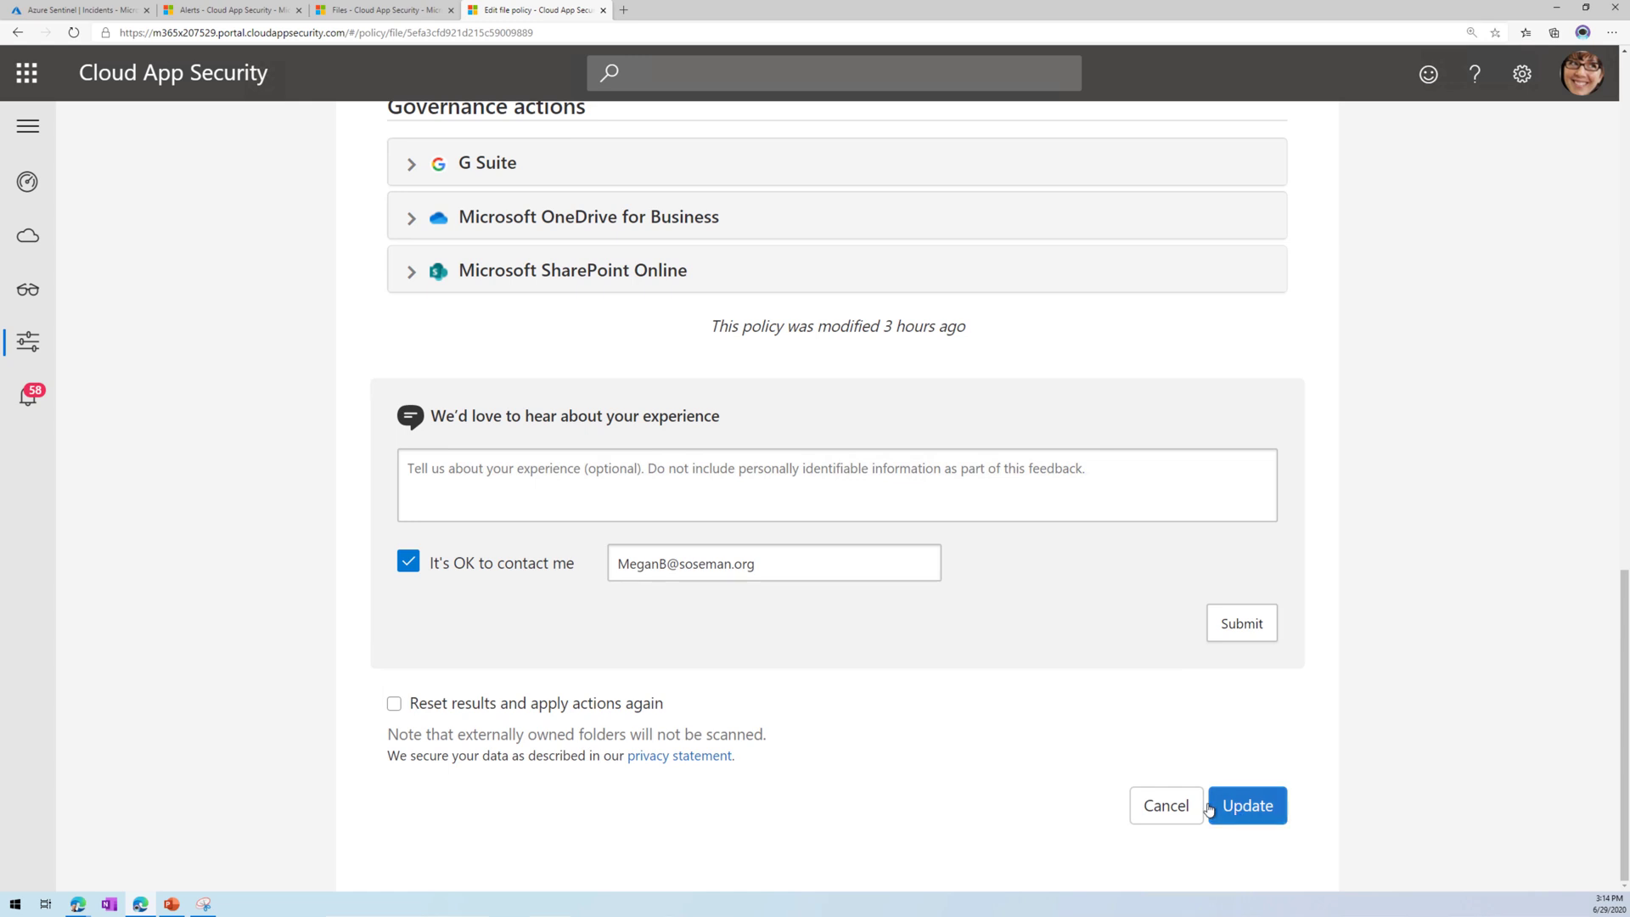
scroll(1209, 809, up, 2)
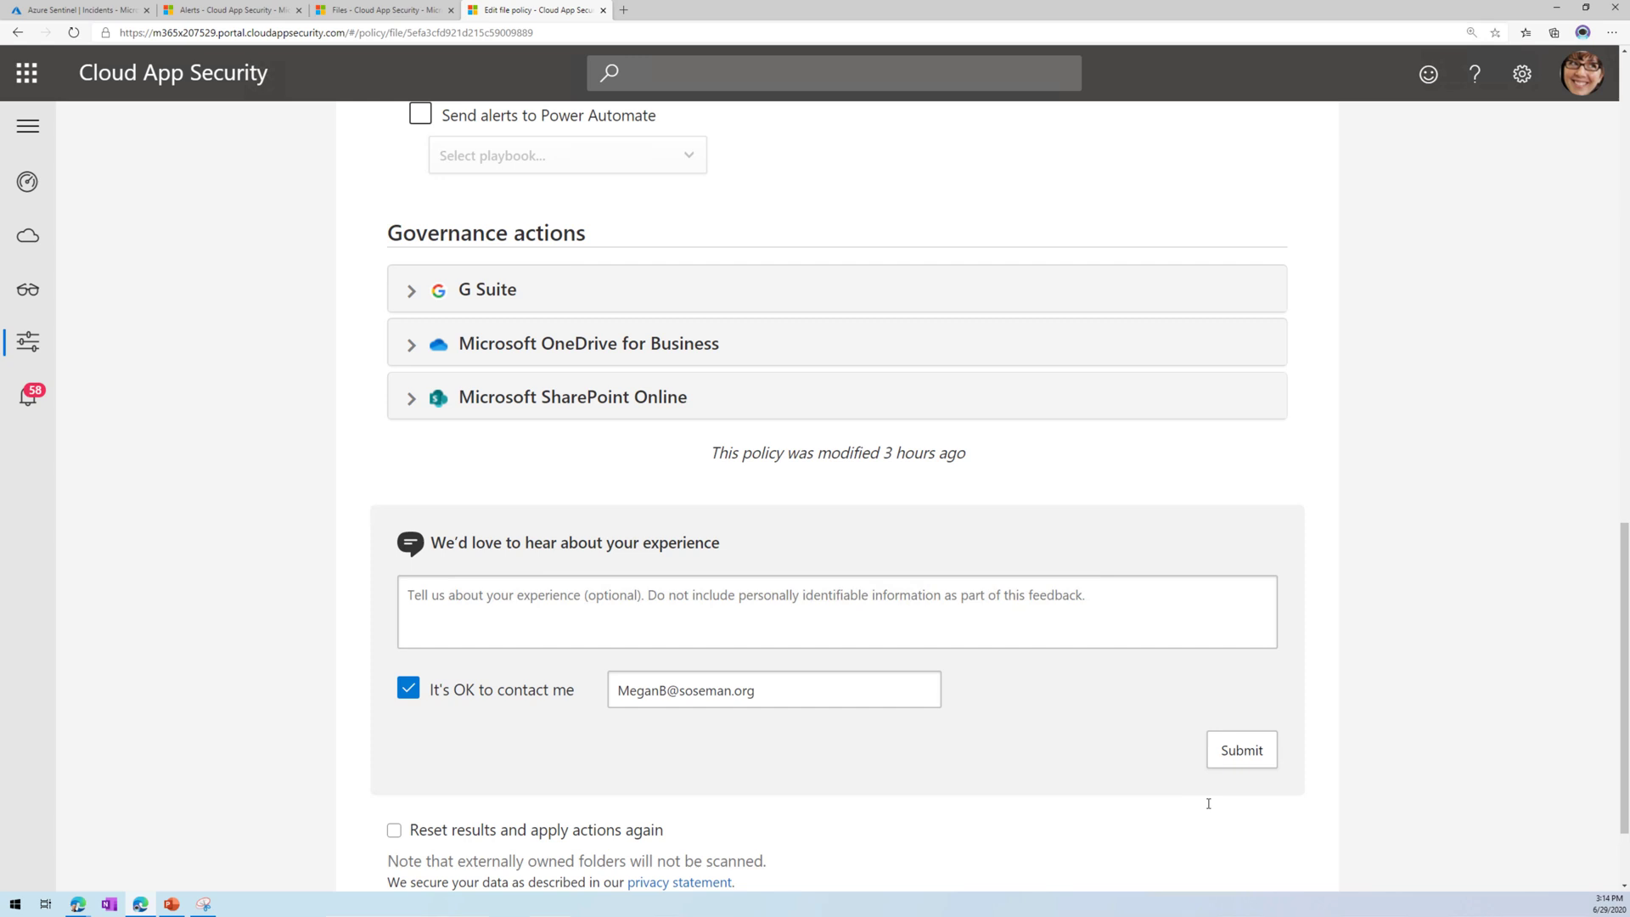
Leave the policy page for Alerts and open the G Suite File IOCs alert.
click(40, 395)
click(1004, 287)
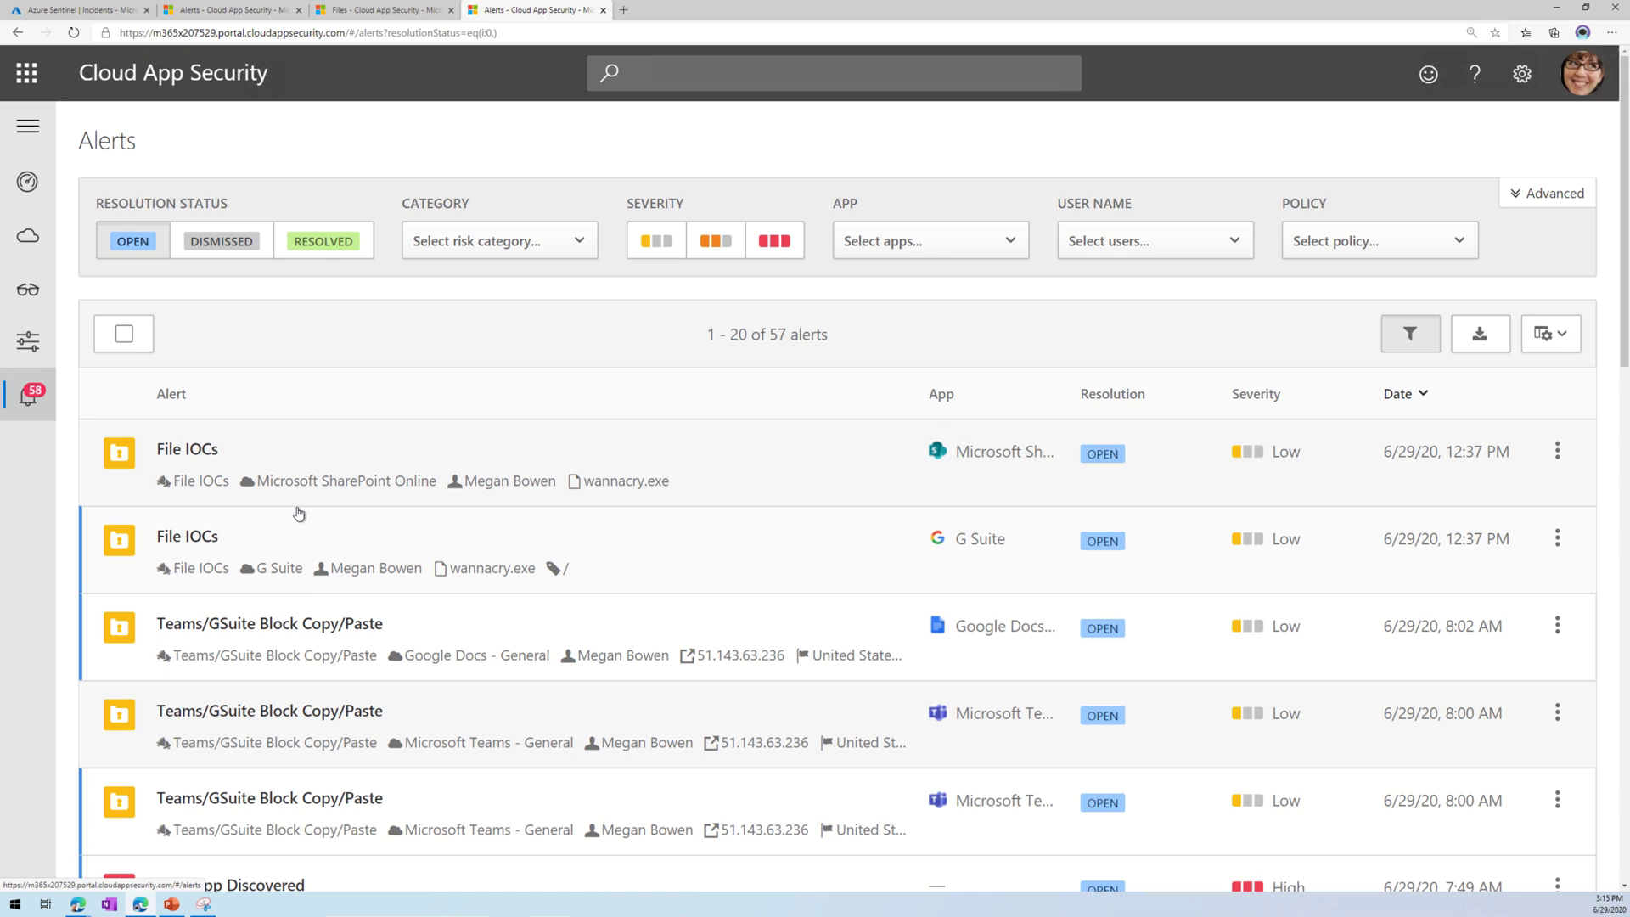
click(744, 545)
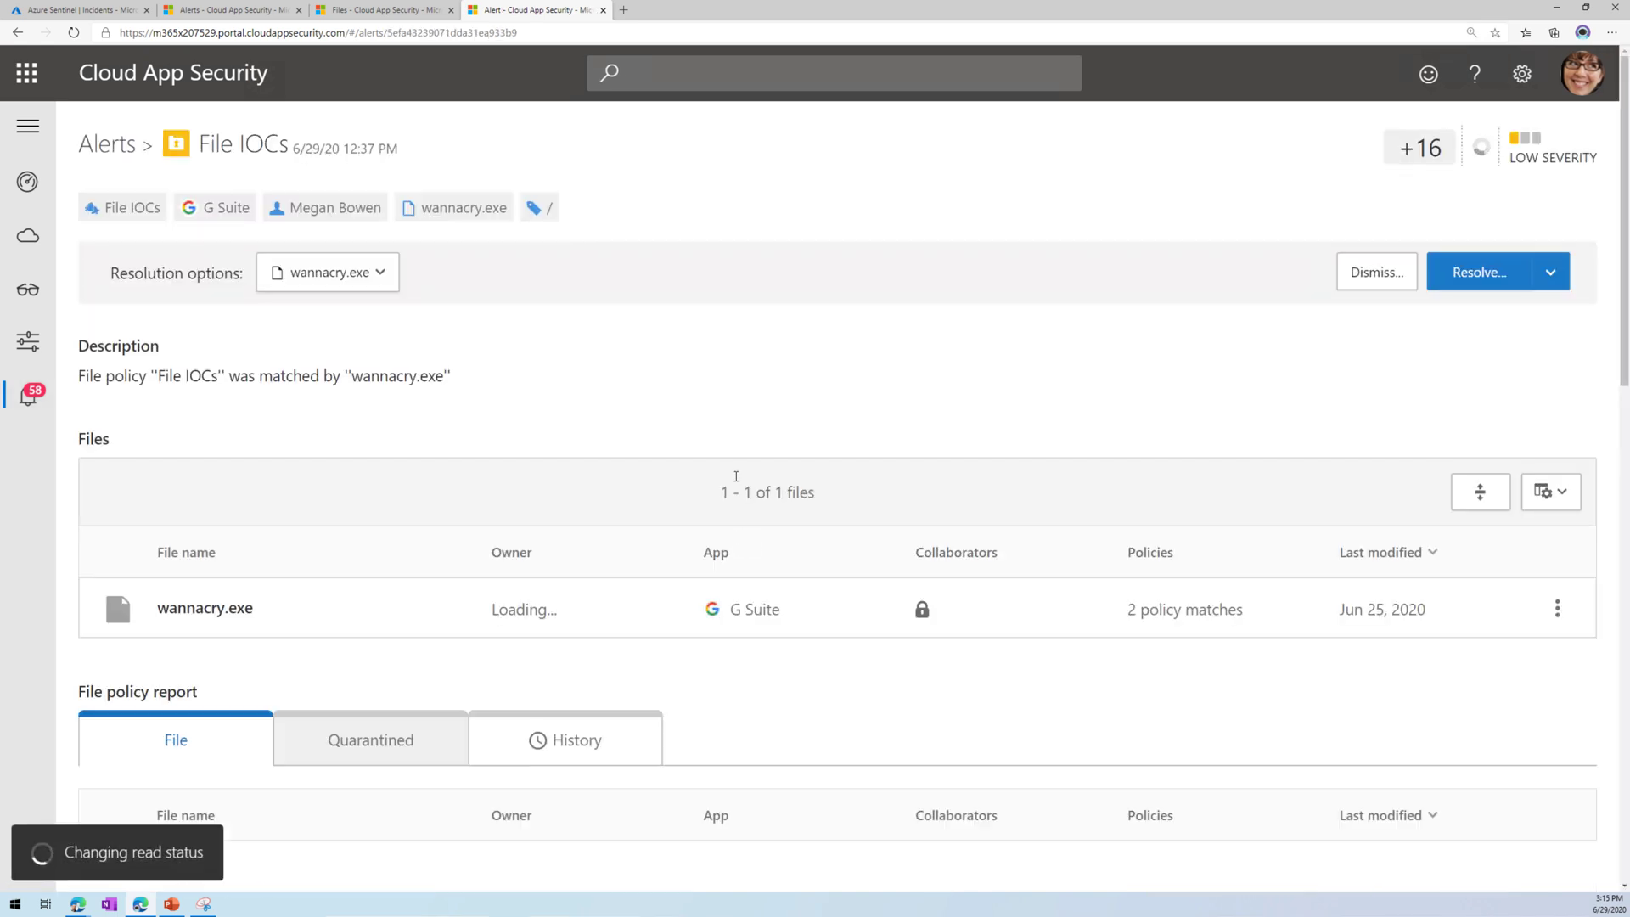
Expand the wannacry.exe file details and highlight its File ID value.
scroll(736, 476, down, 2)
click(375, 498)
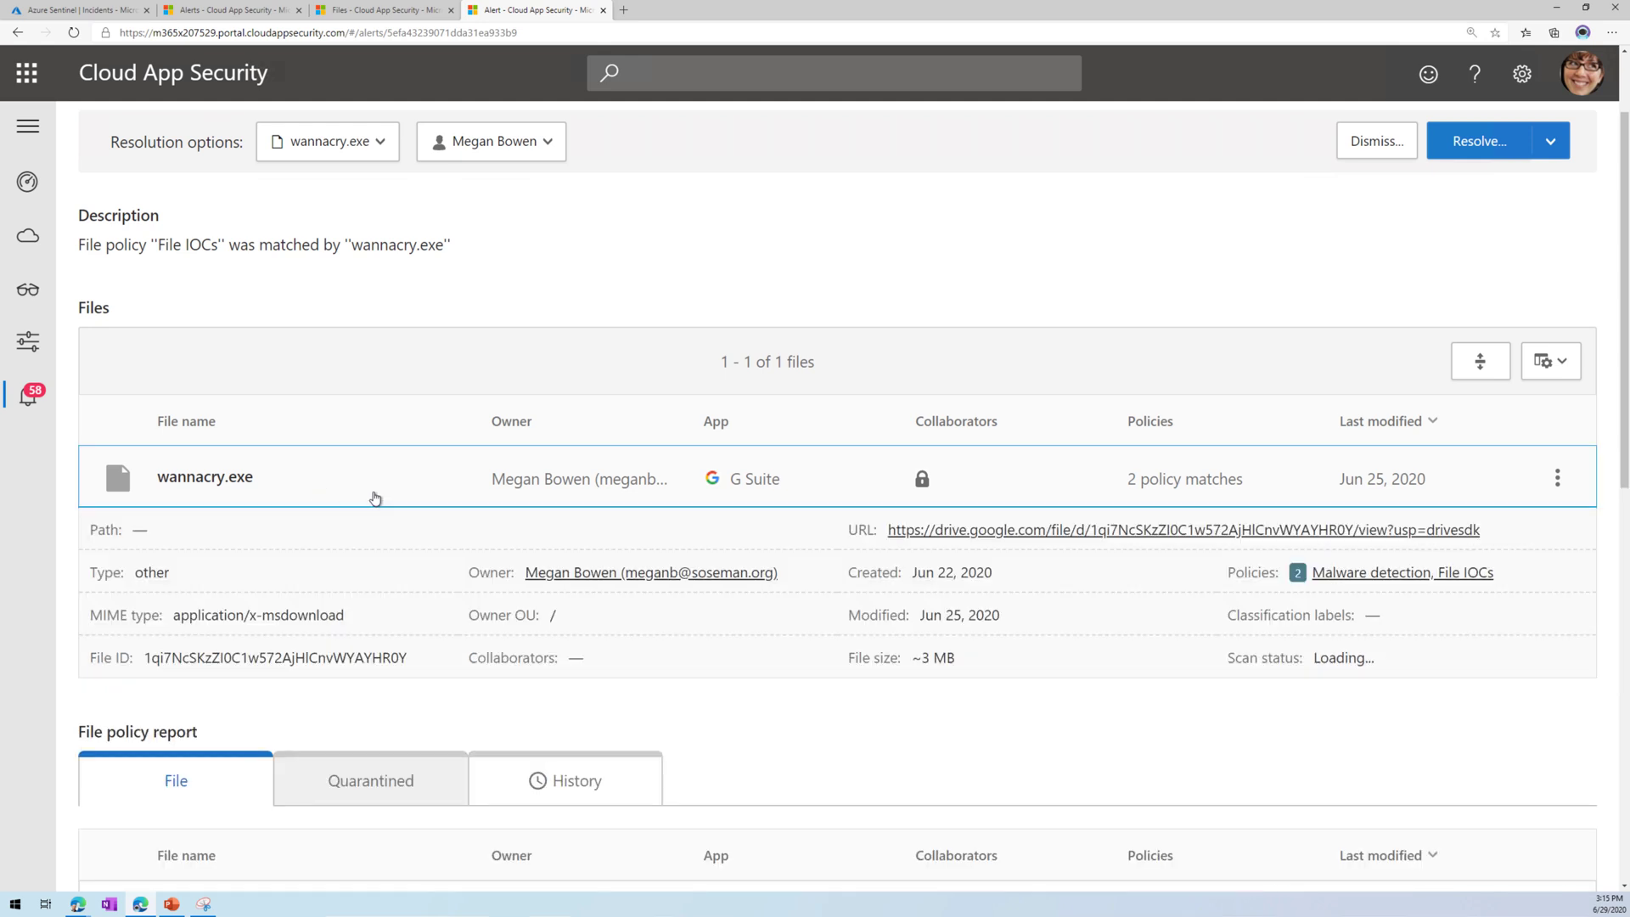
scroll(444, 506, down, 2)
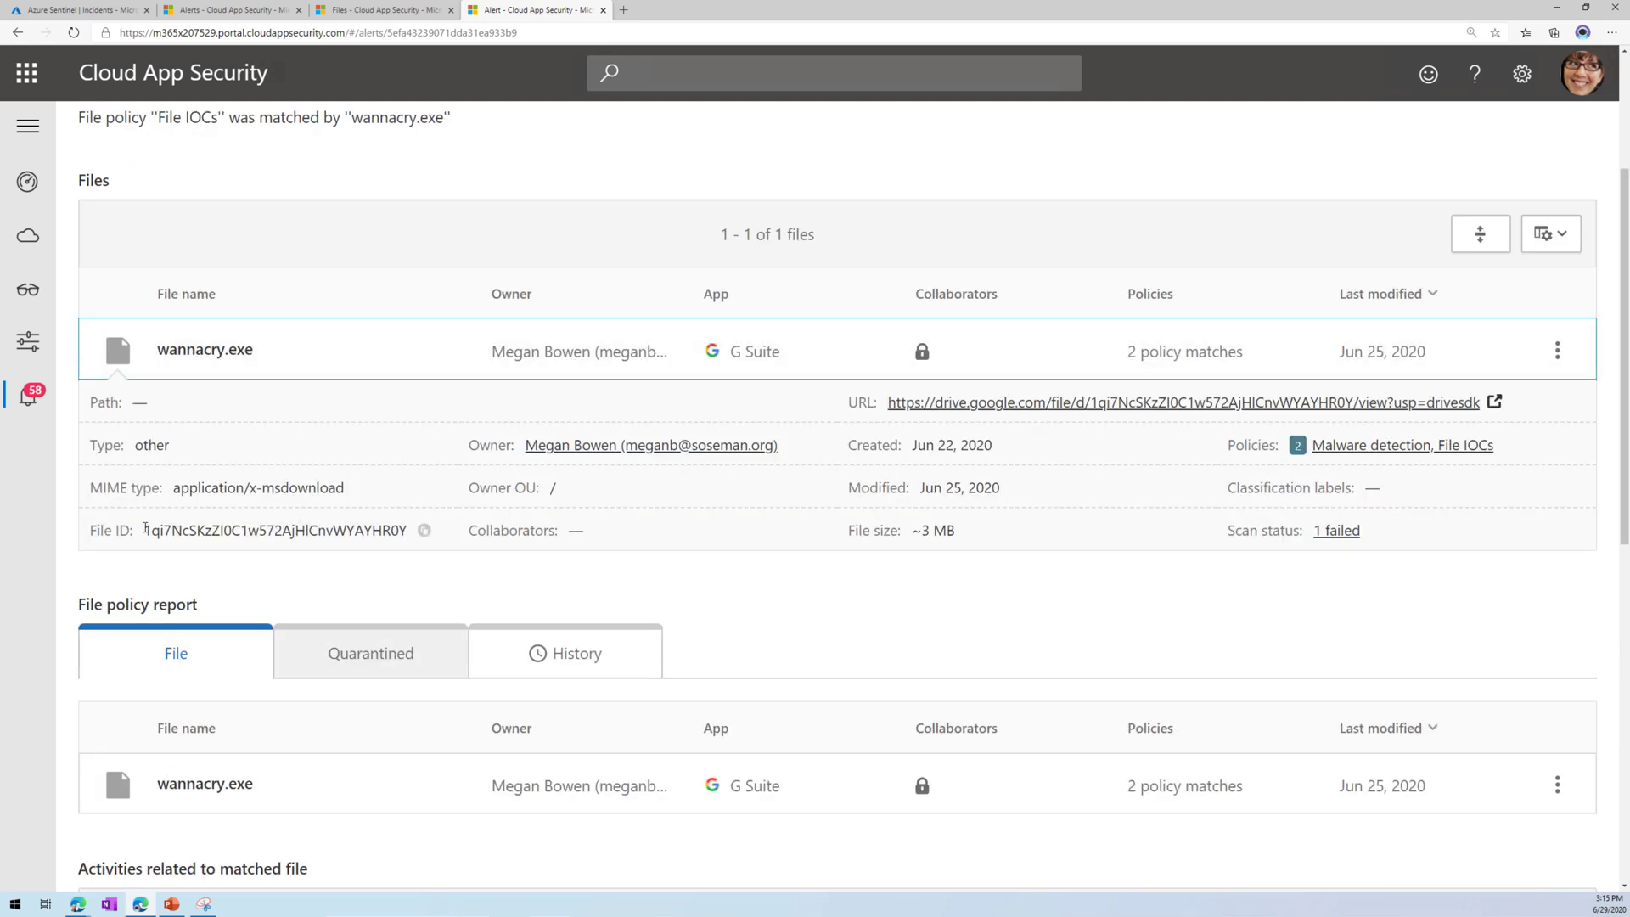
drag(146, 528, 402, 528)
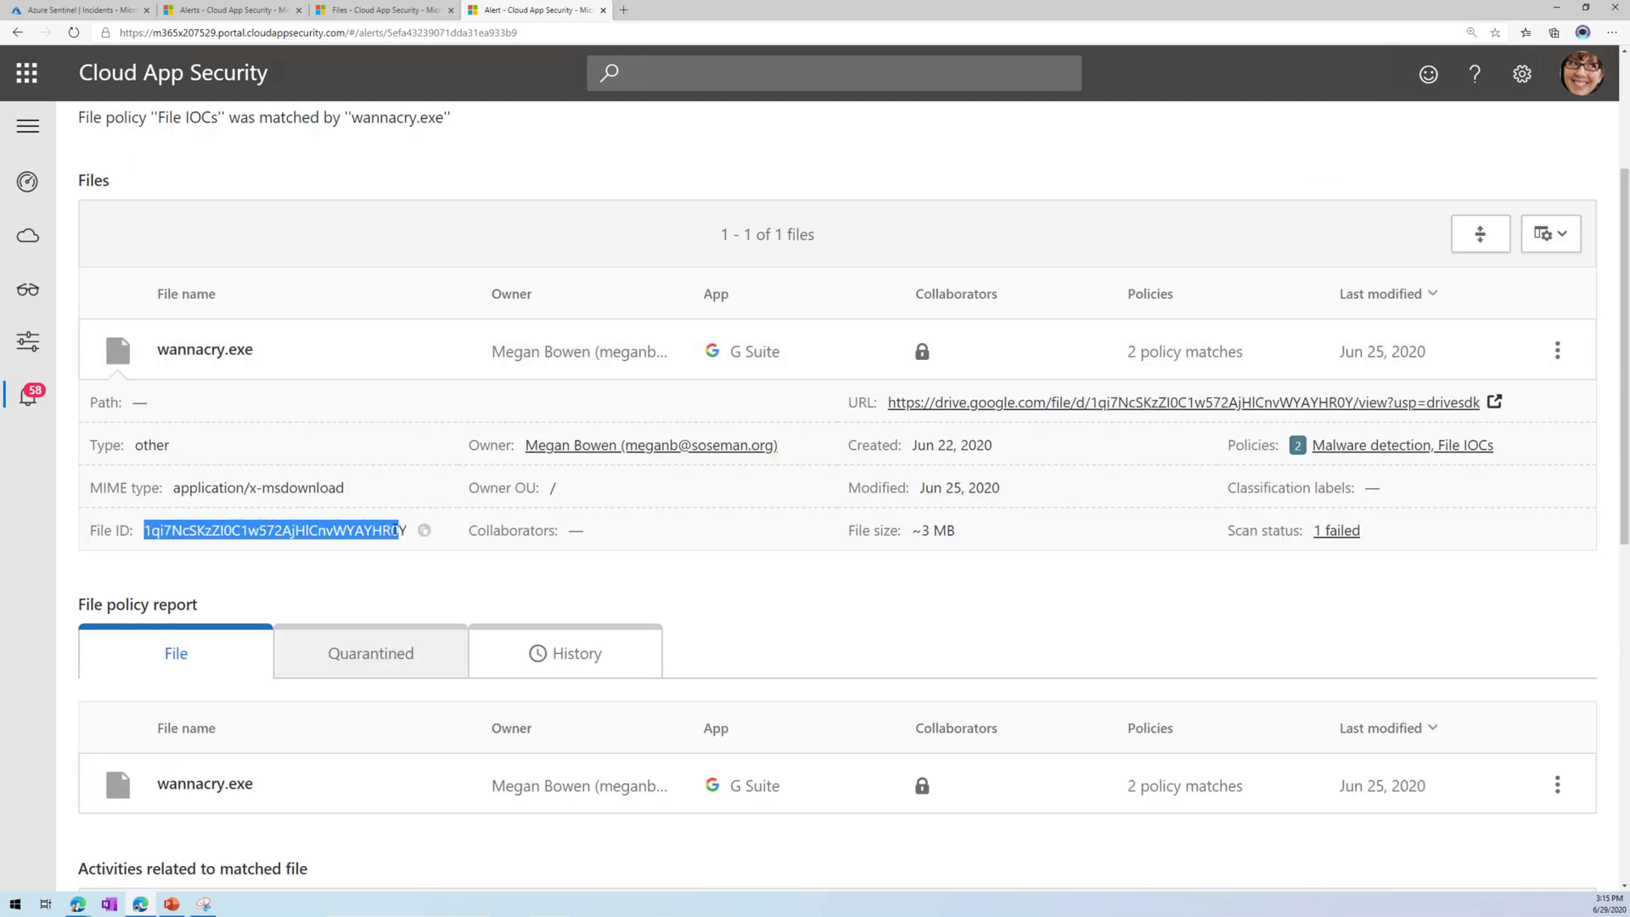
click(397, 530)
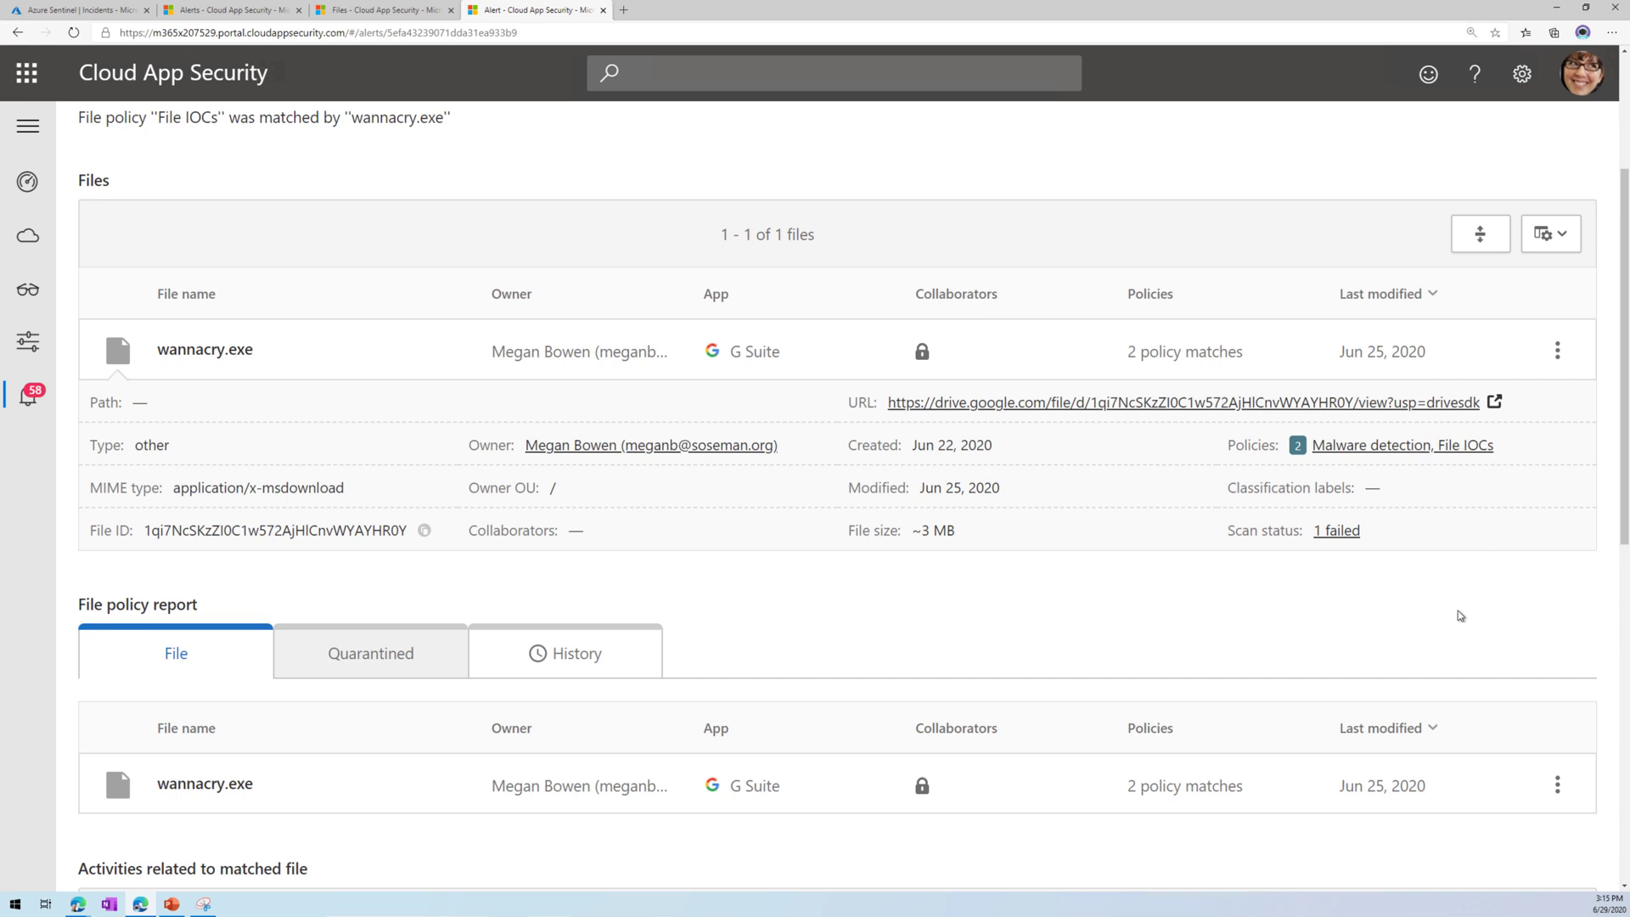
scroll(1461, 616, down, 1)
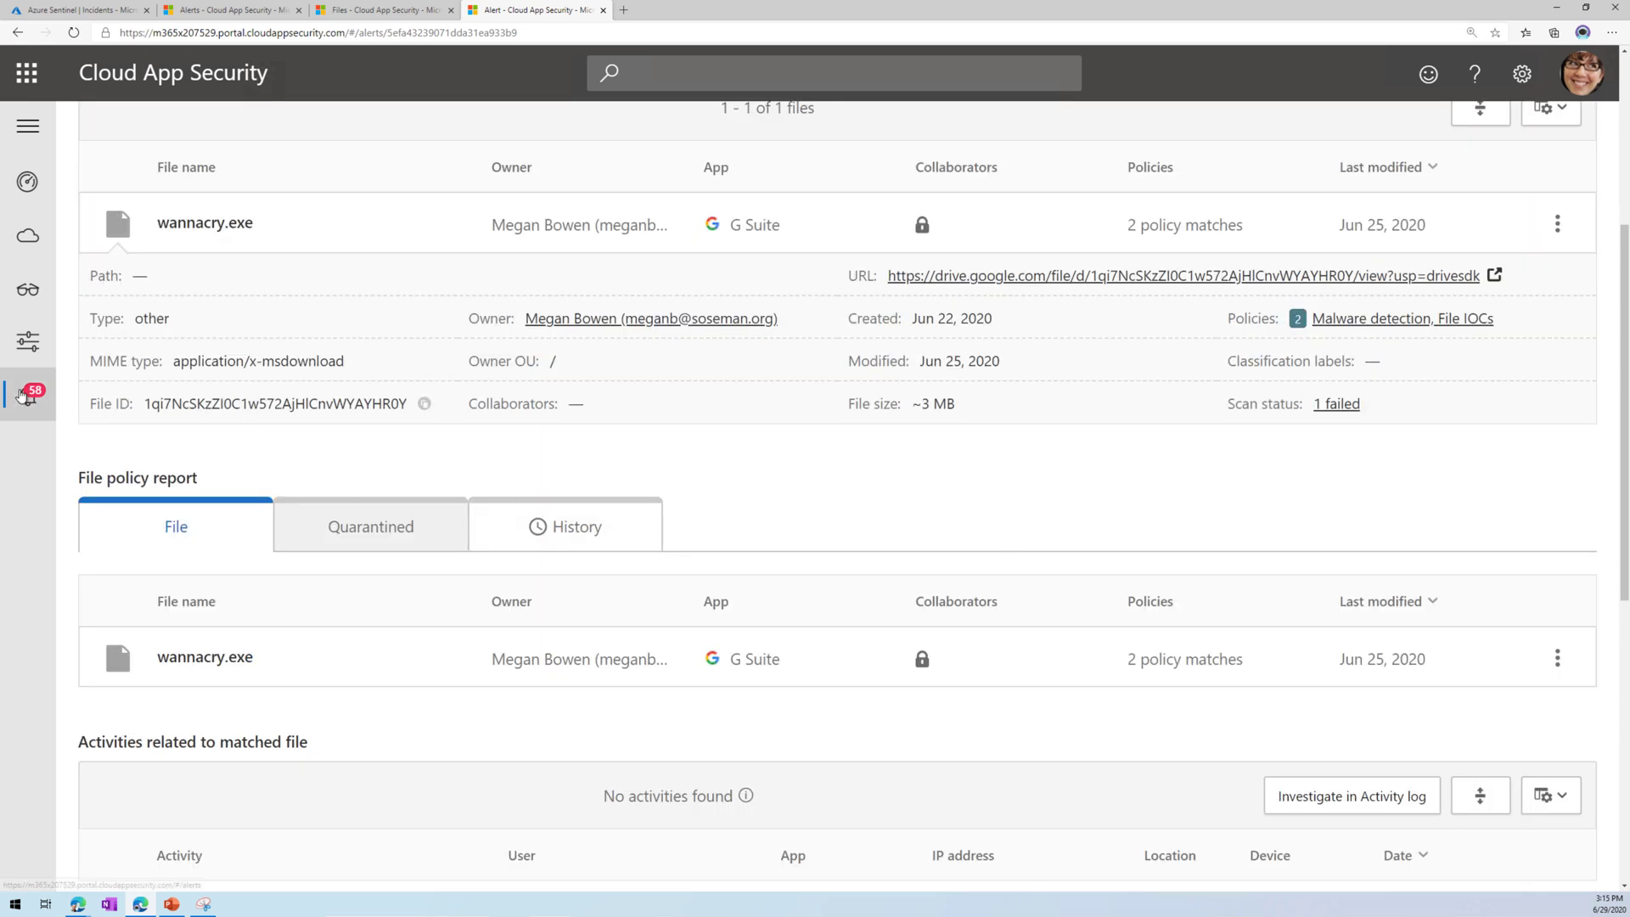
Inspect wannacry.exe in the SharePoint File IOCs alert, then go to Control > Policies.
click(23, 395)
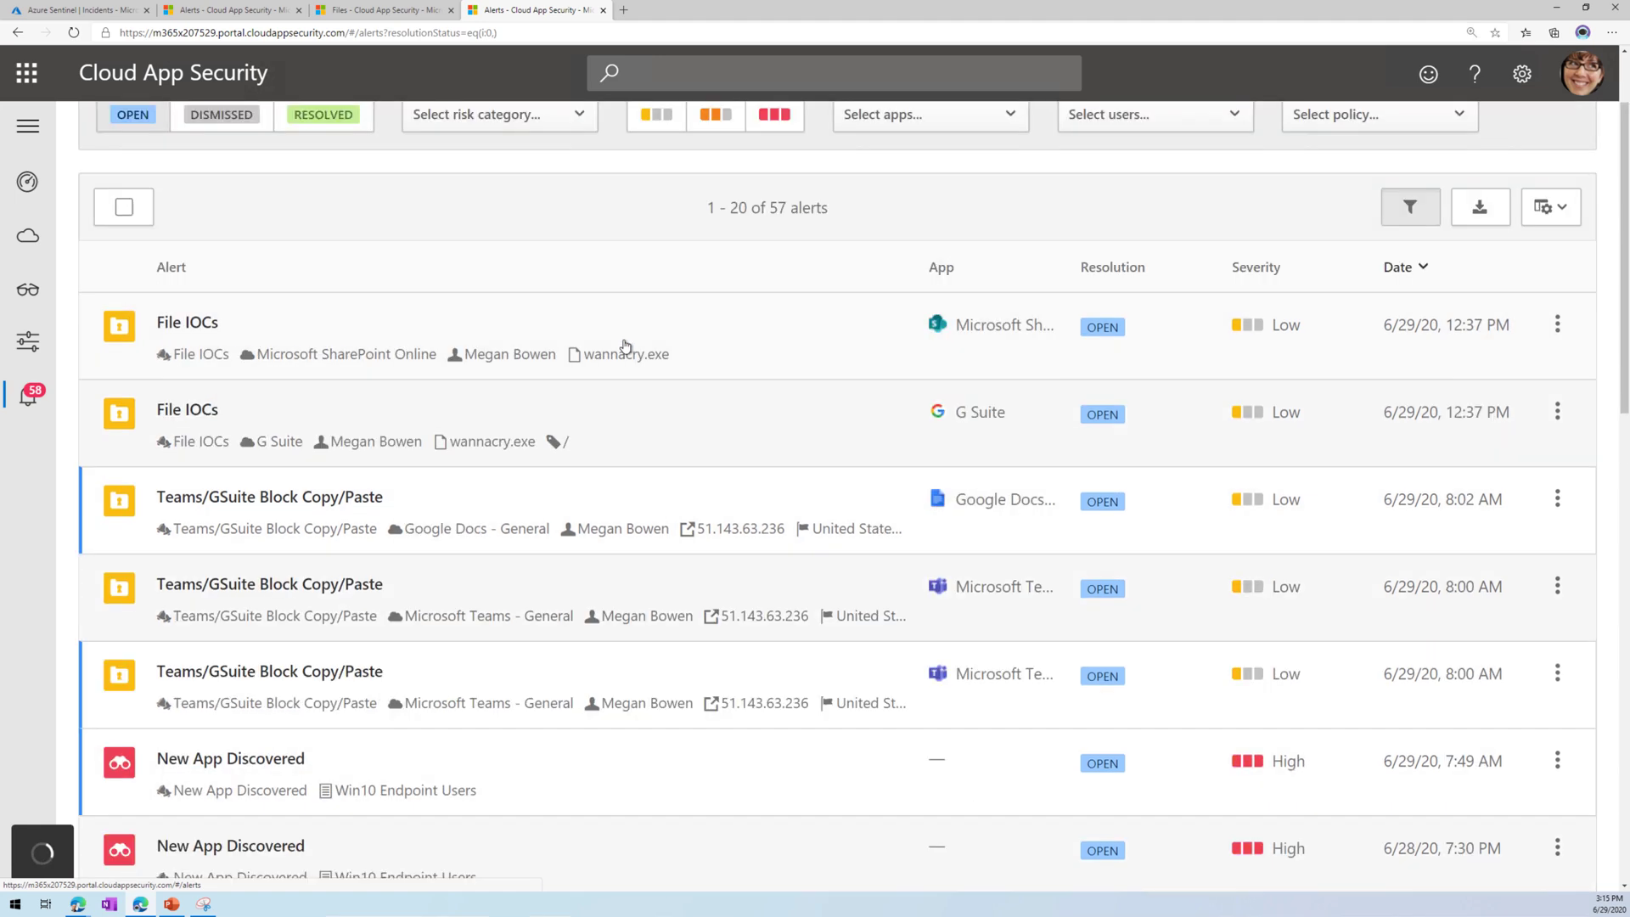
click(717, 340)
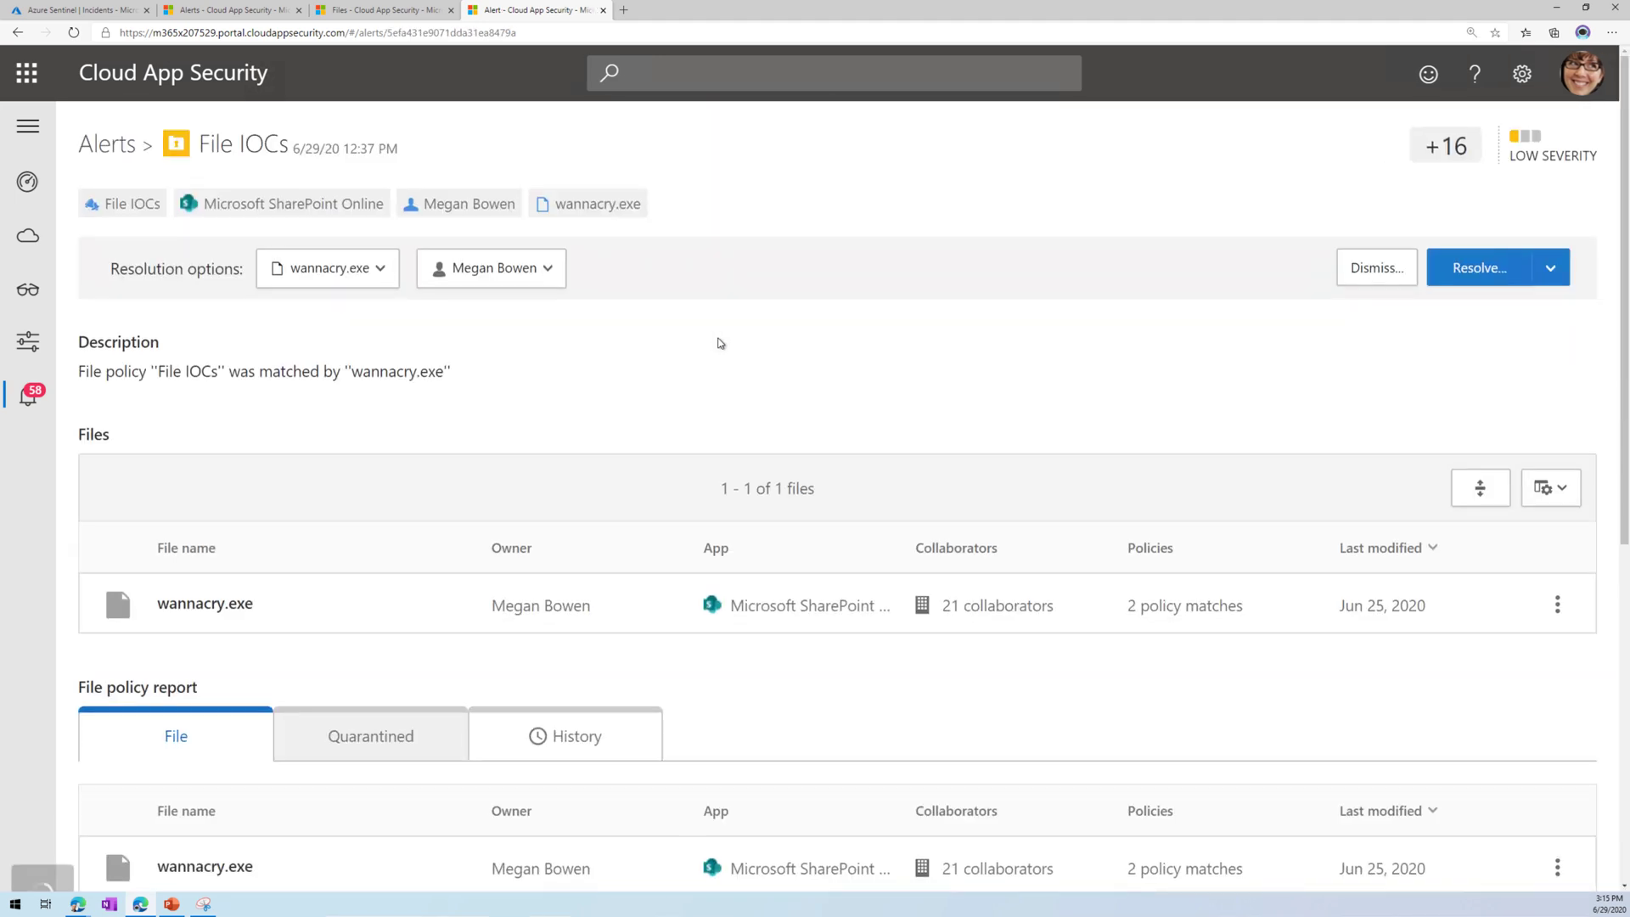
scroll(718, 345, down, 2)
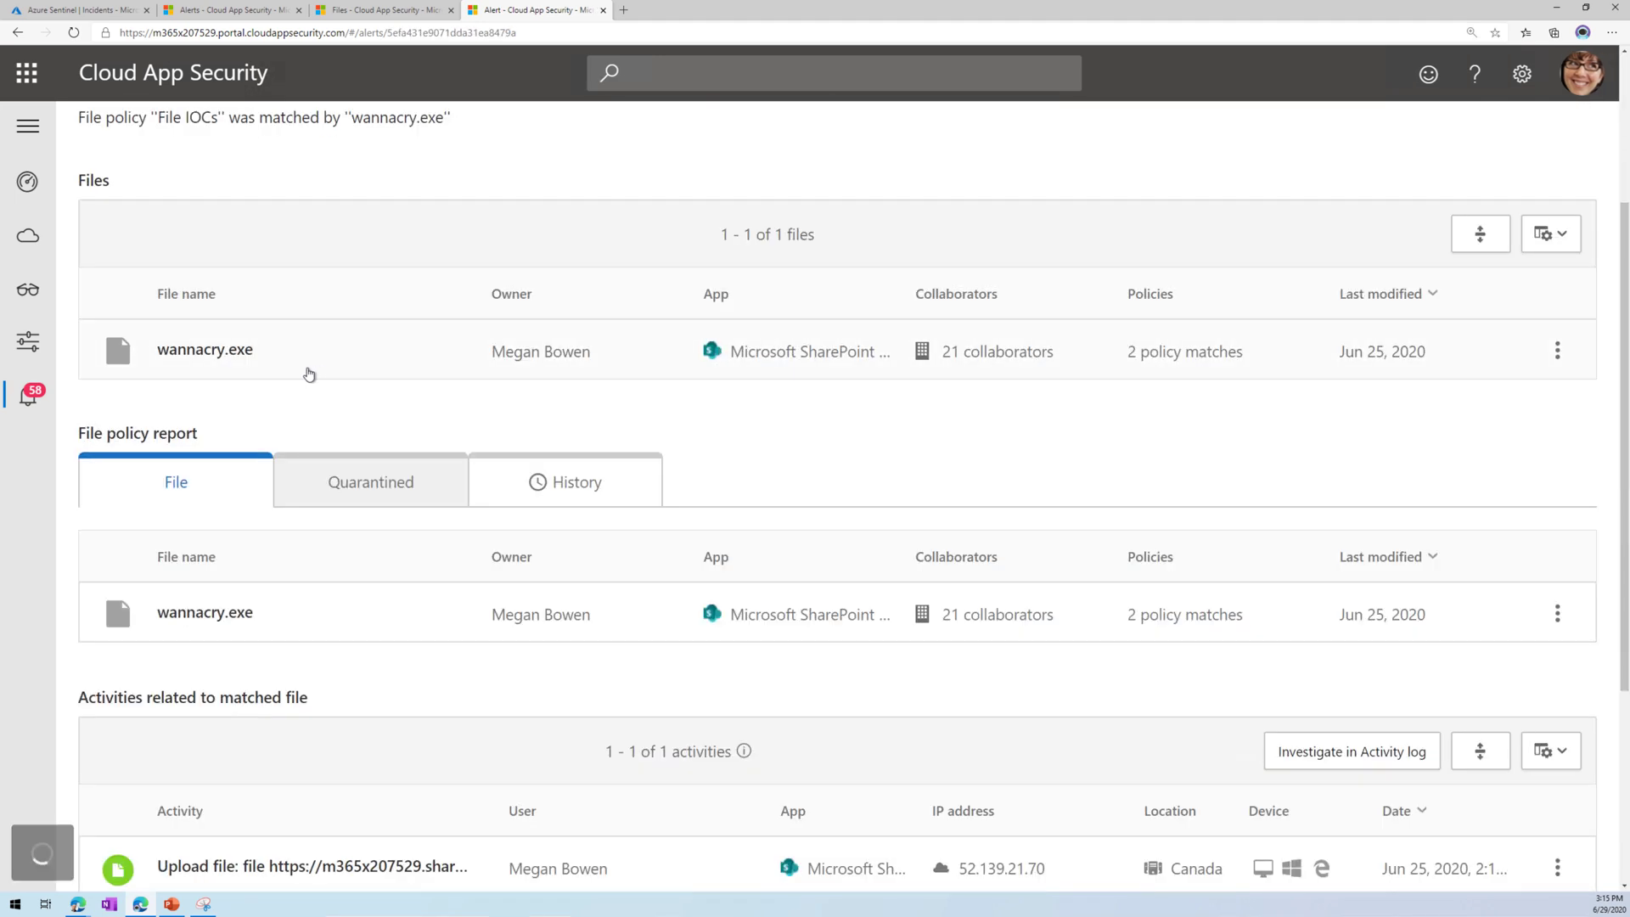
click(309, 374)
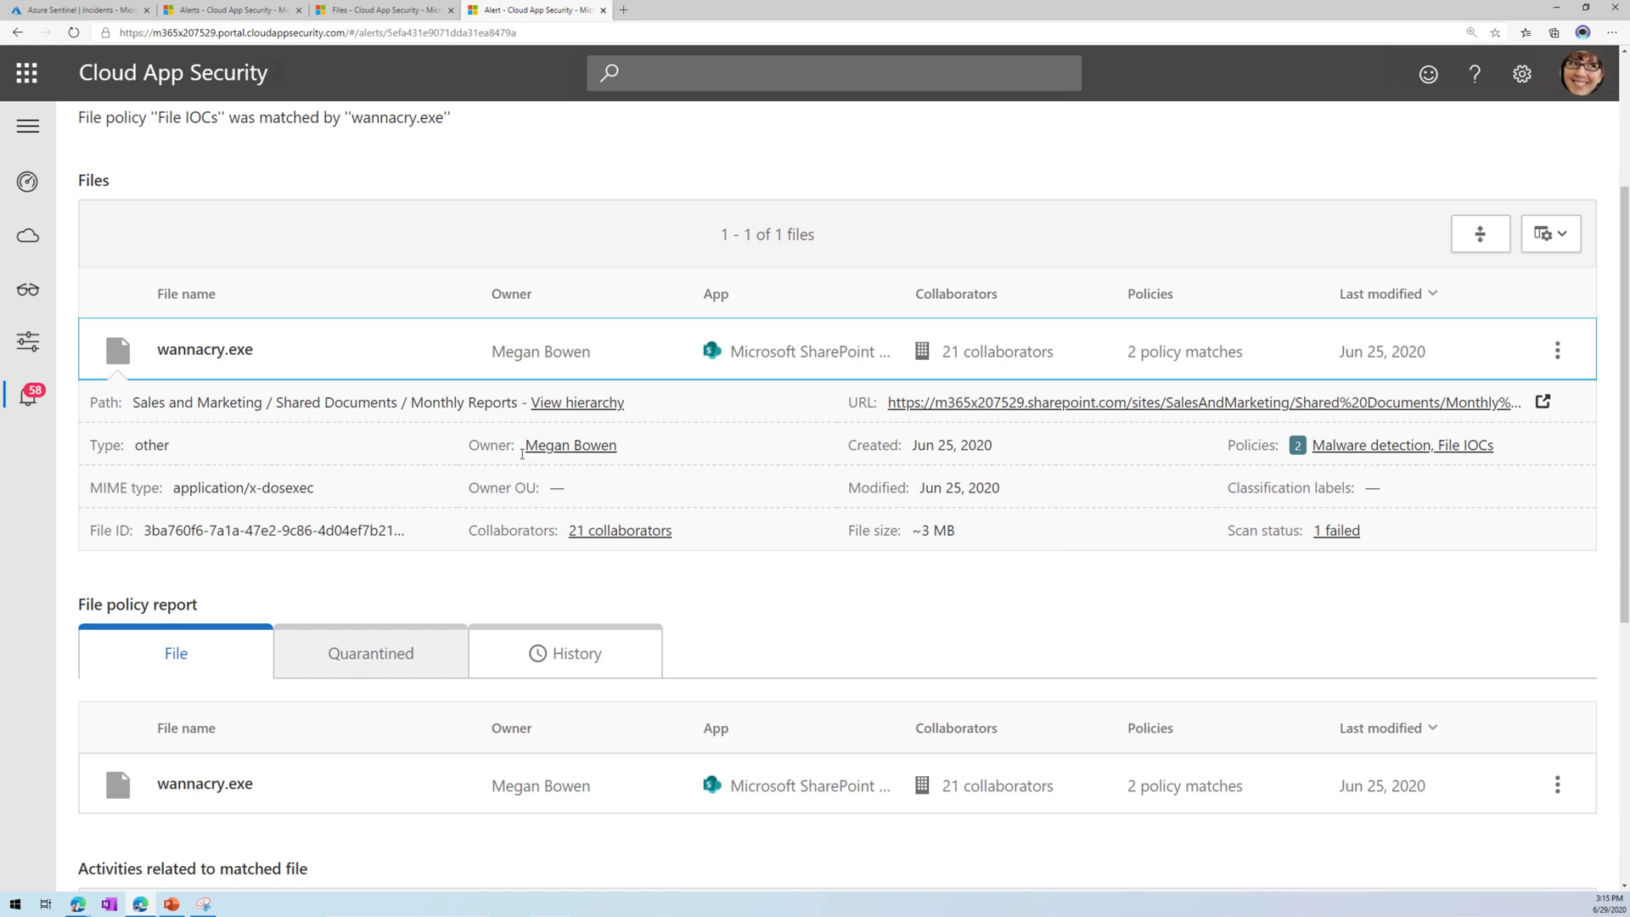
mouse_move(41, 343)
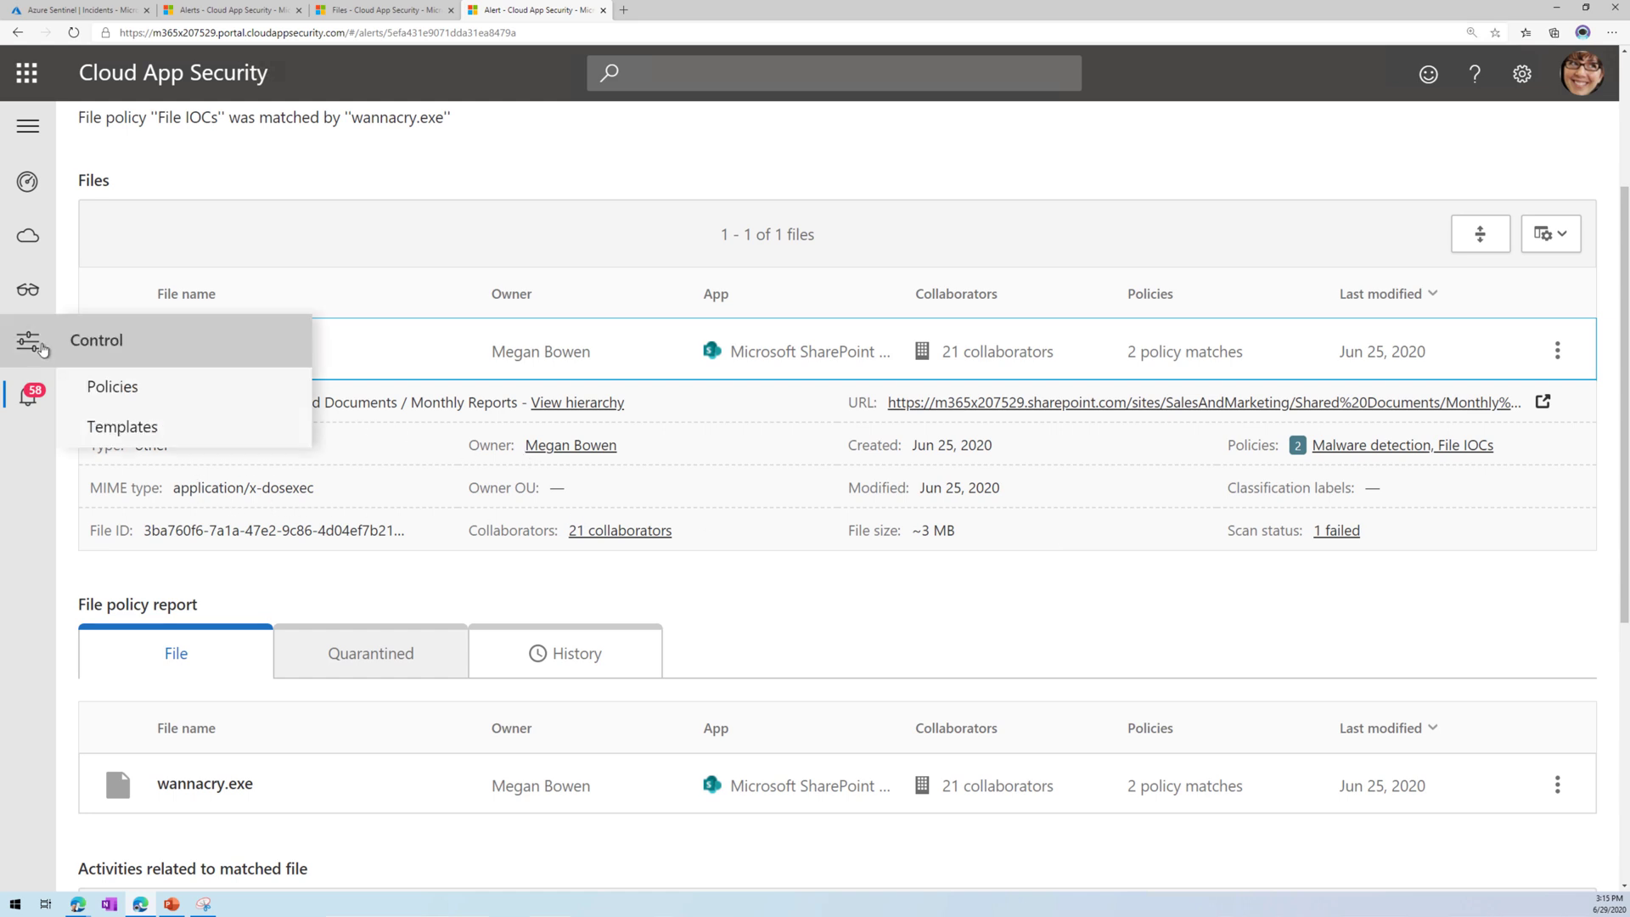
click(157, 387)
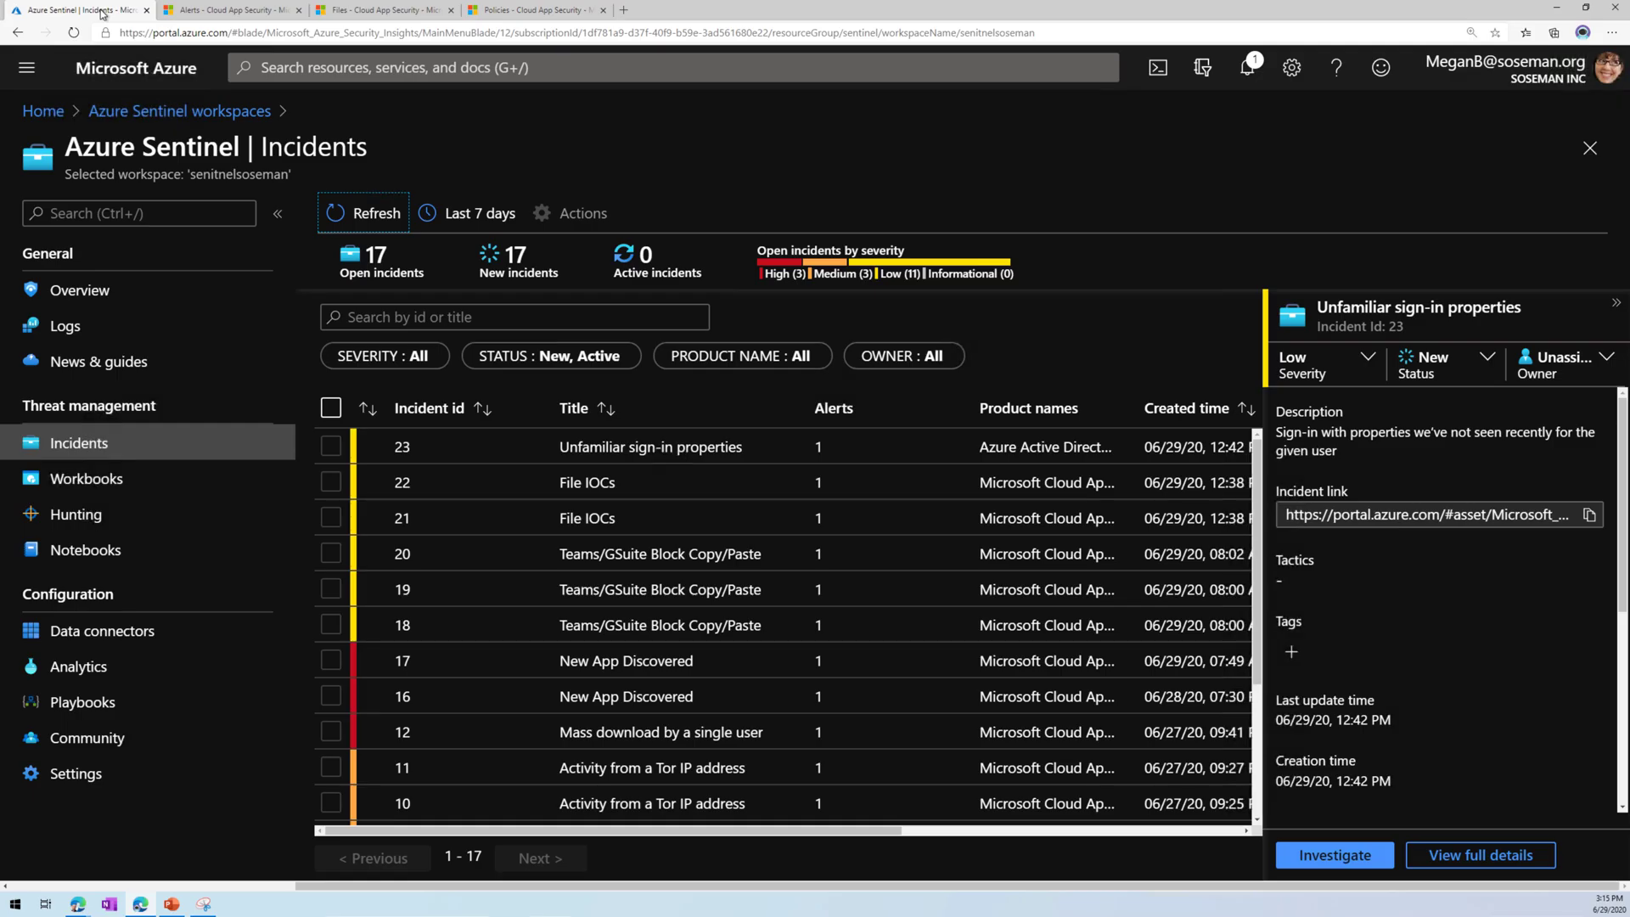
Switch to the Azure Sentinel Incidents tab showing the two File IOCs incidents.
click(85, 11)
Back on the Policies tab, filter to File policy and reopen File IOCs for editing.
click(514, 14)
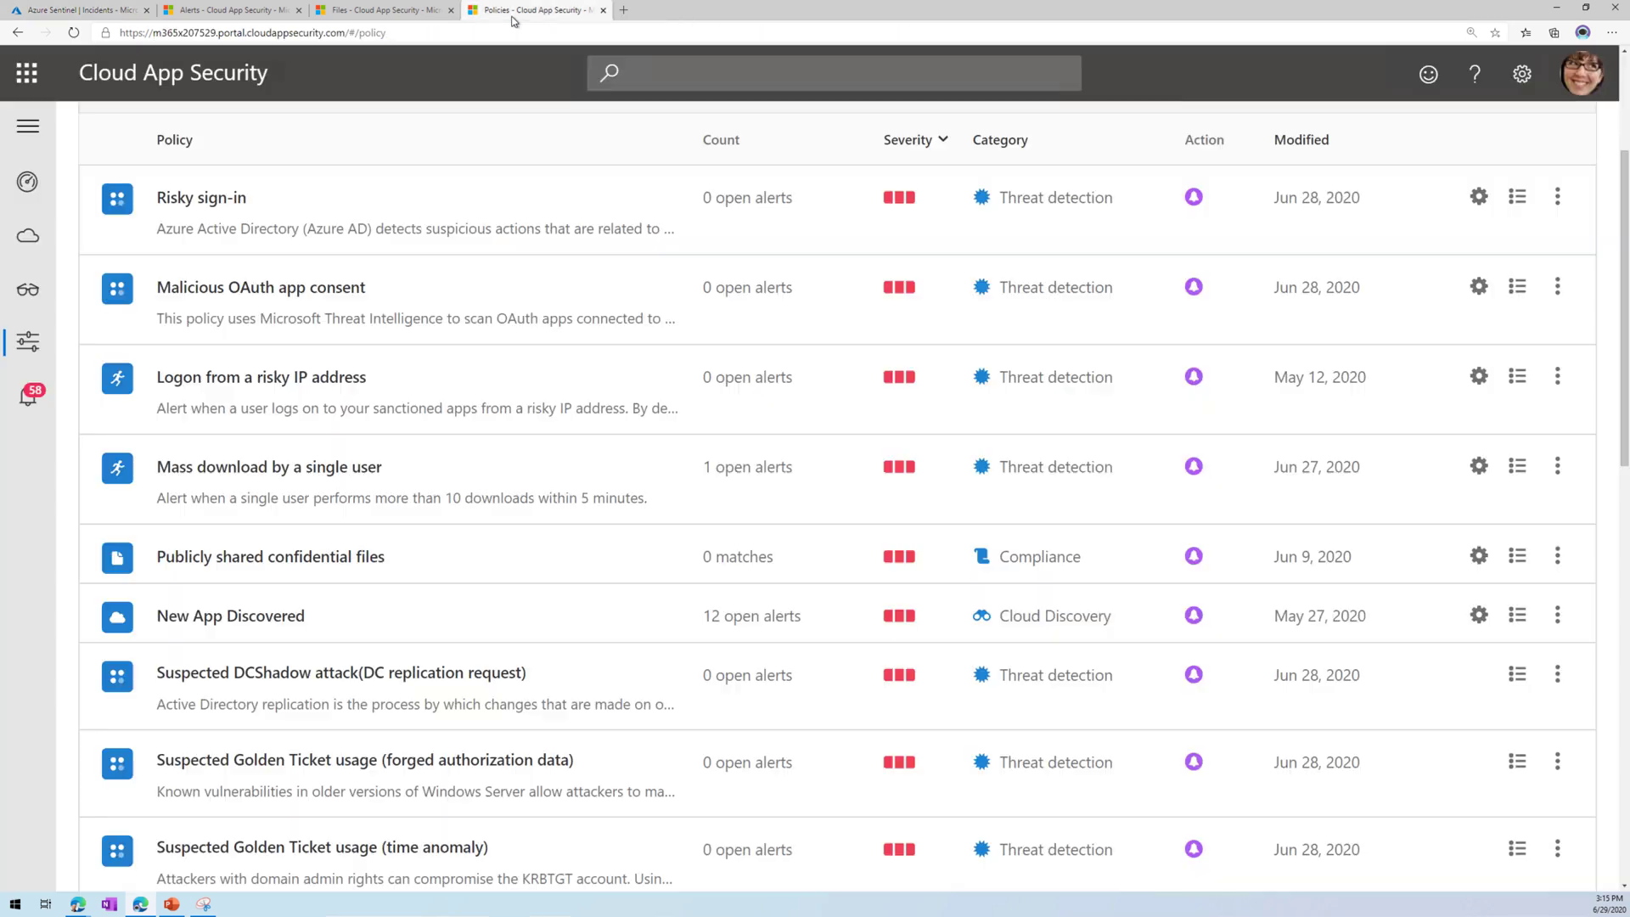
scroll(396, 244, up, 3)
click(383, 247)
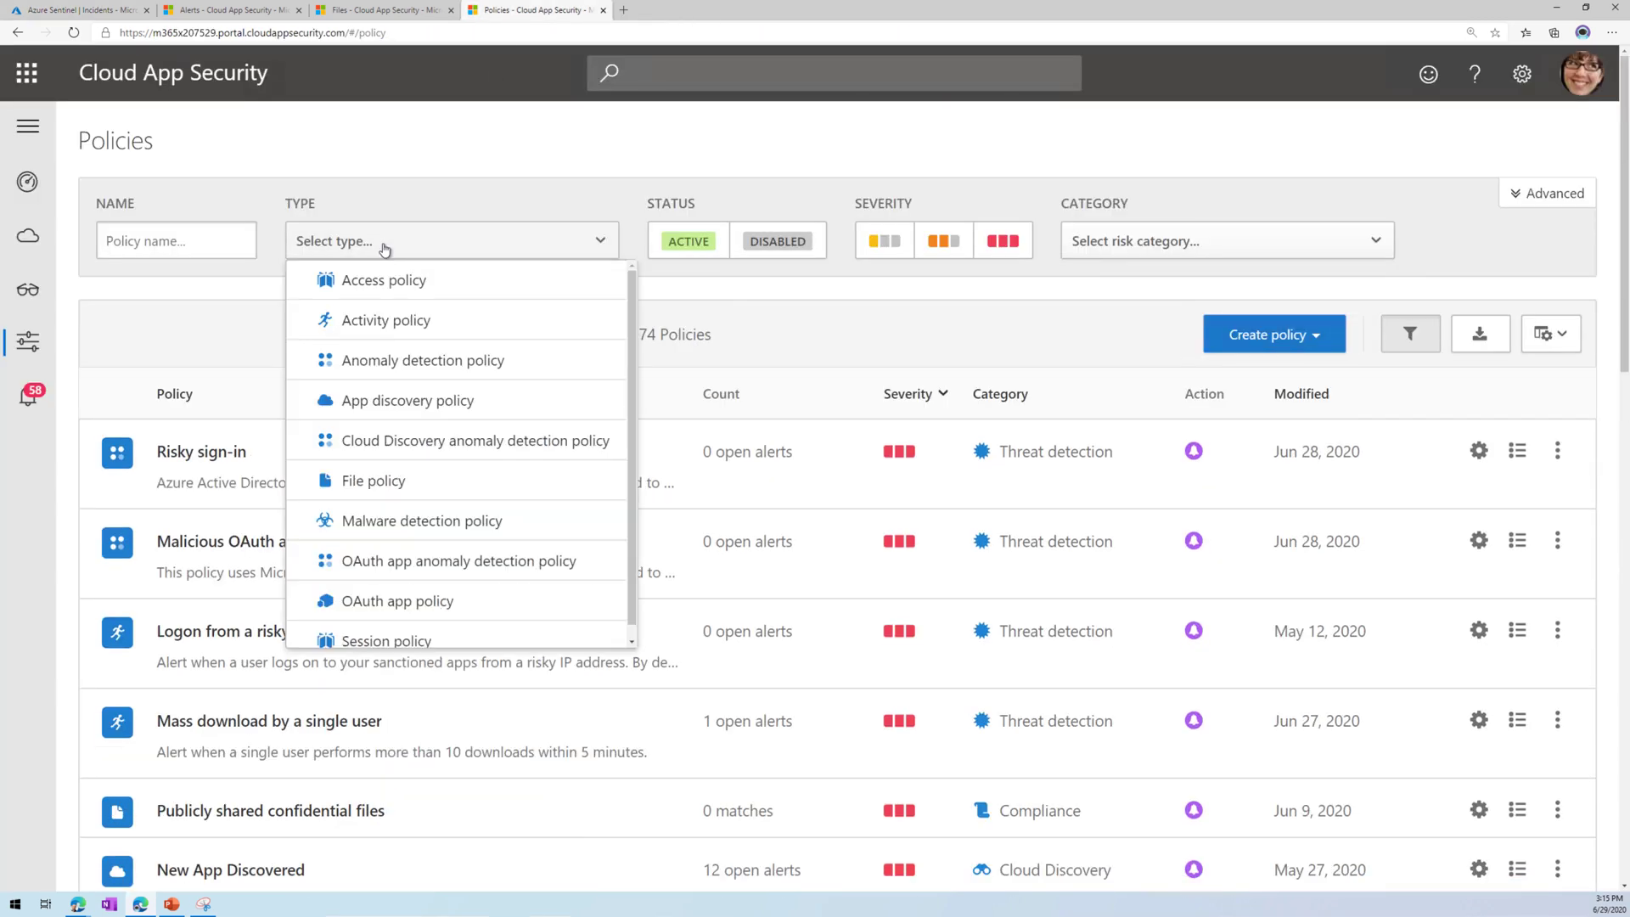
click(448, 478)
click(246, 691)
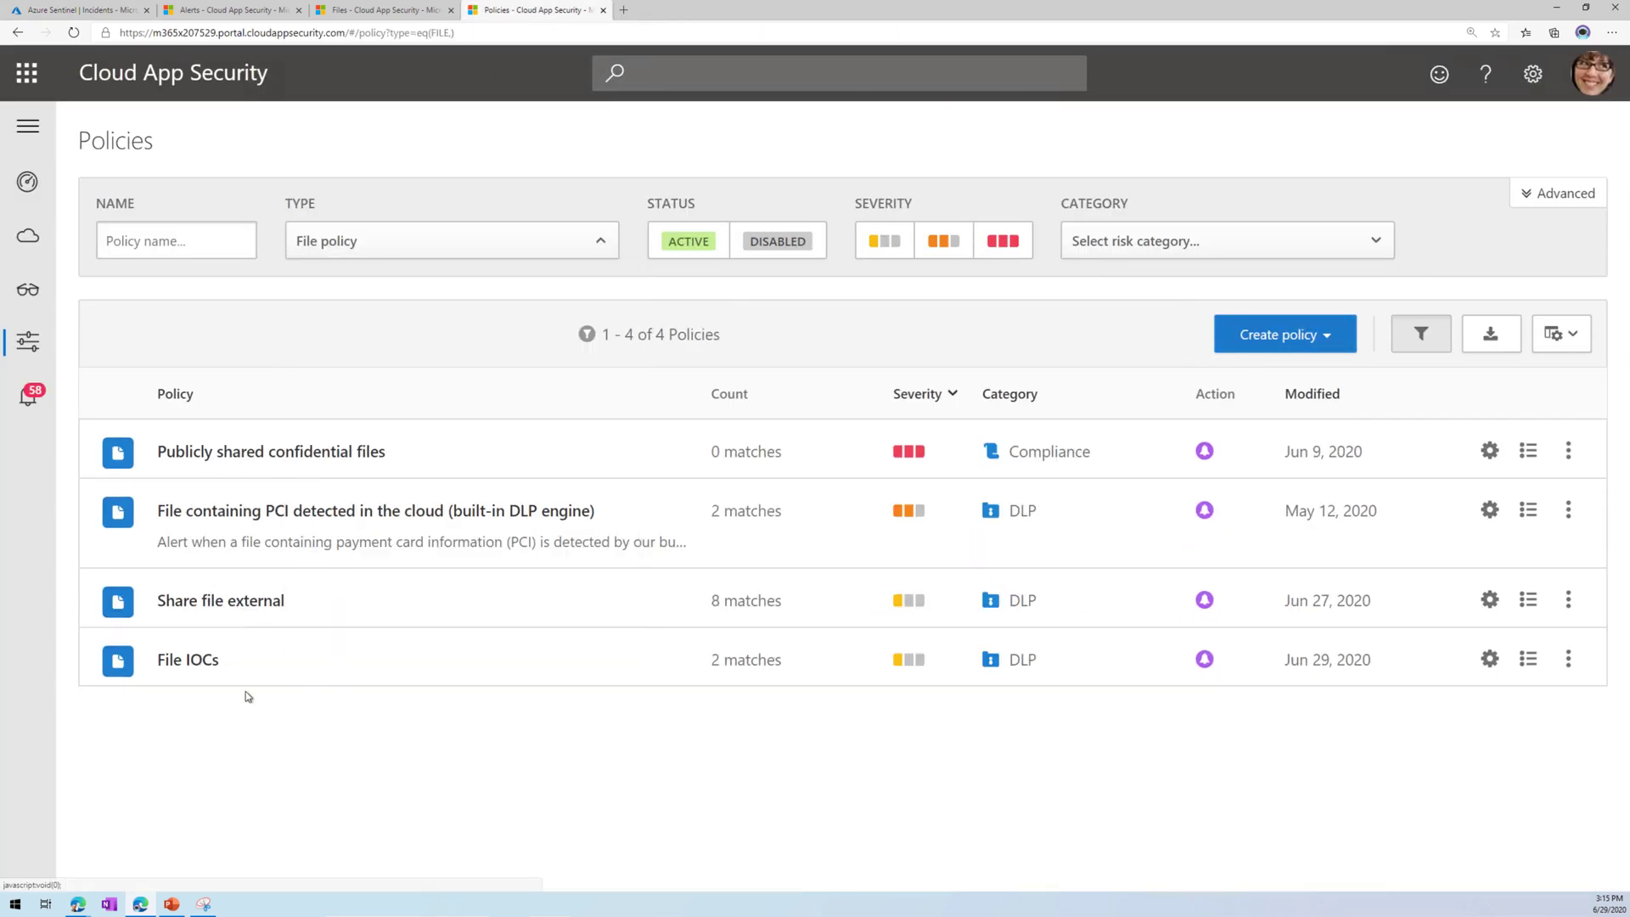
click(183, 660)
scroll(588, 596, down, 2)
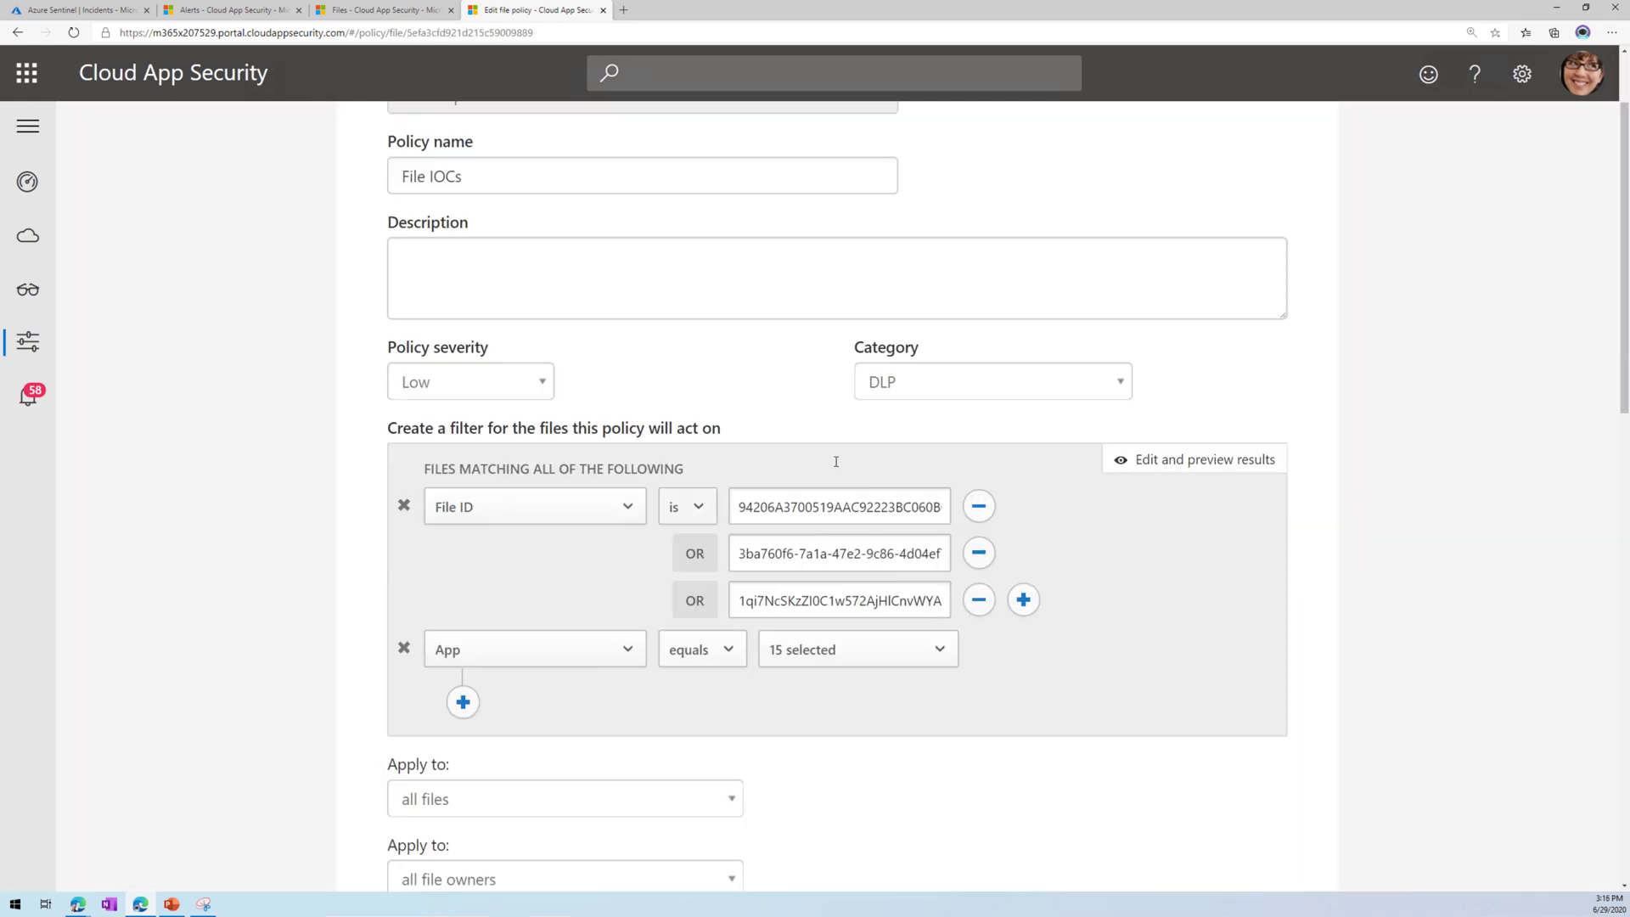